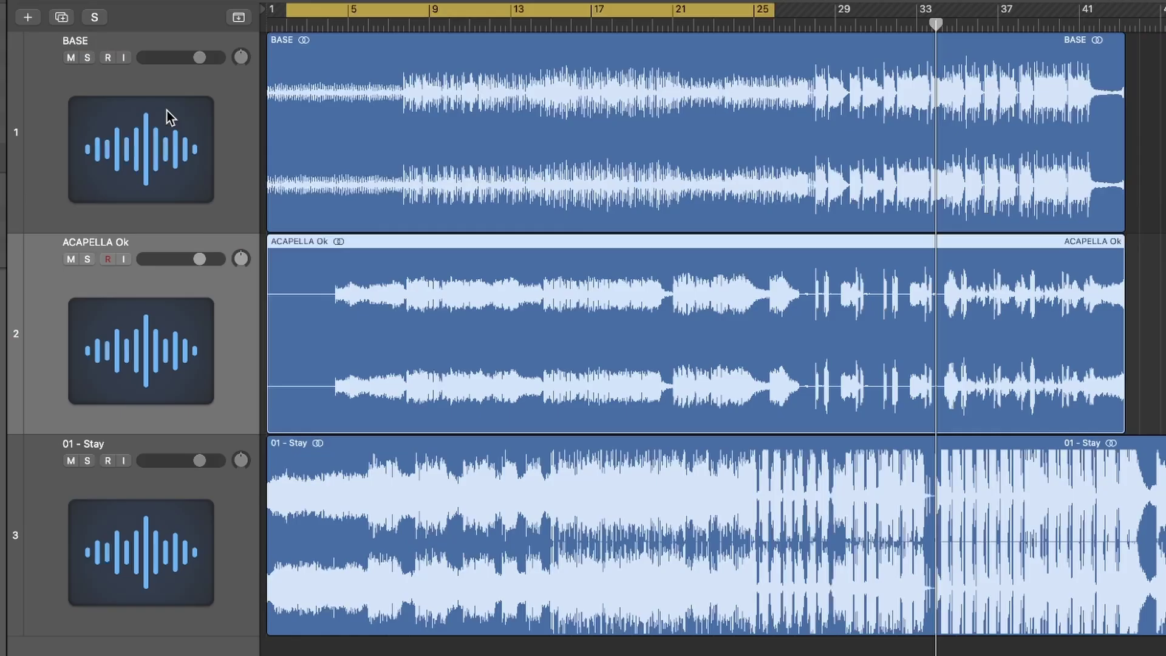
- Audition the BASE track on its own and together with ACAPELLA Ok by soloing them
left_click(165, 39)
left_click(87, 57)
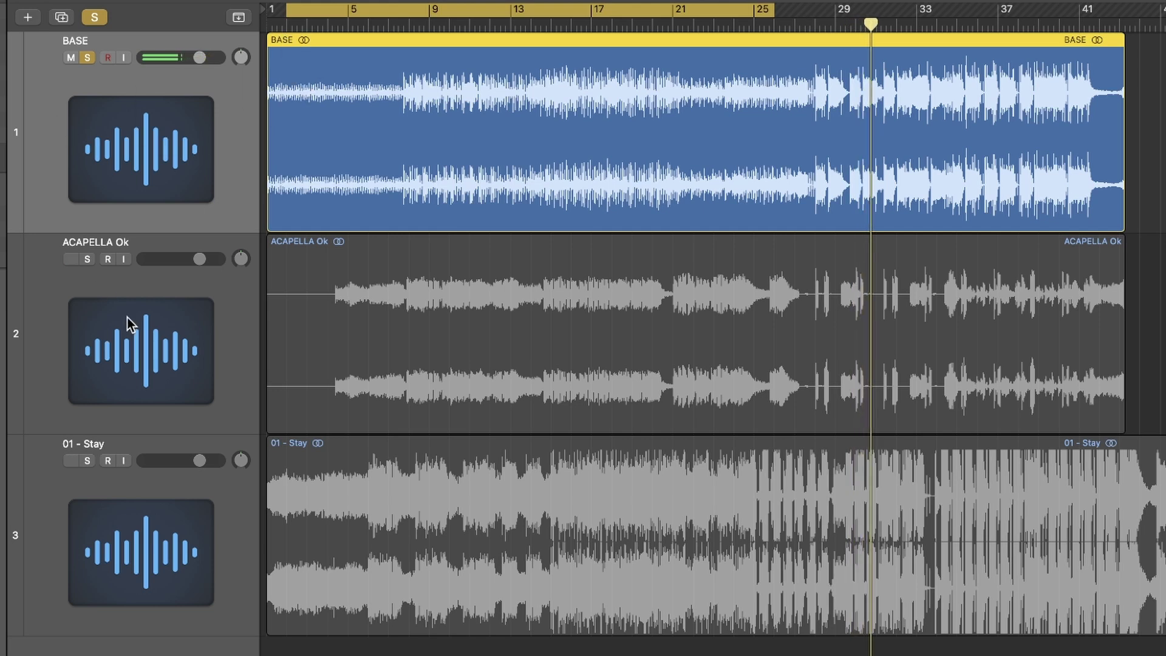
left_click(87, 259, "alt")
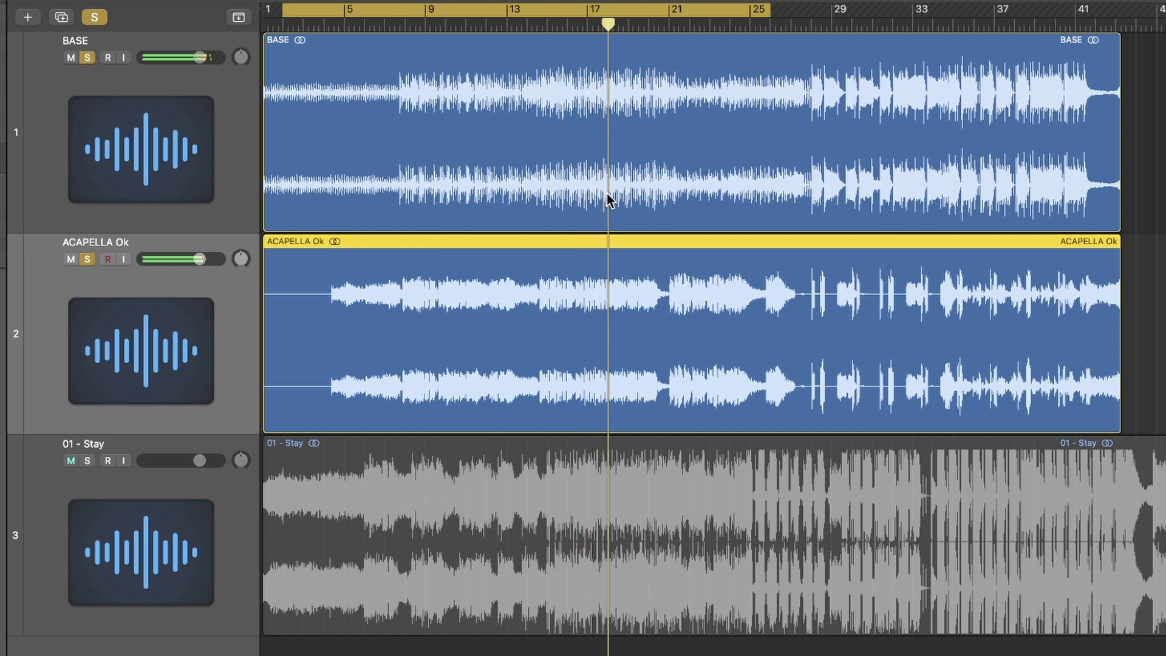
left_click(687, 450)
scroll(798, 577, "right", 15)
scroll(797, 578, "left", 10)
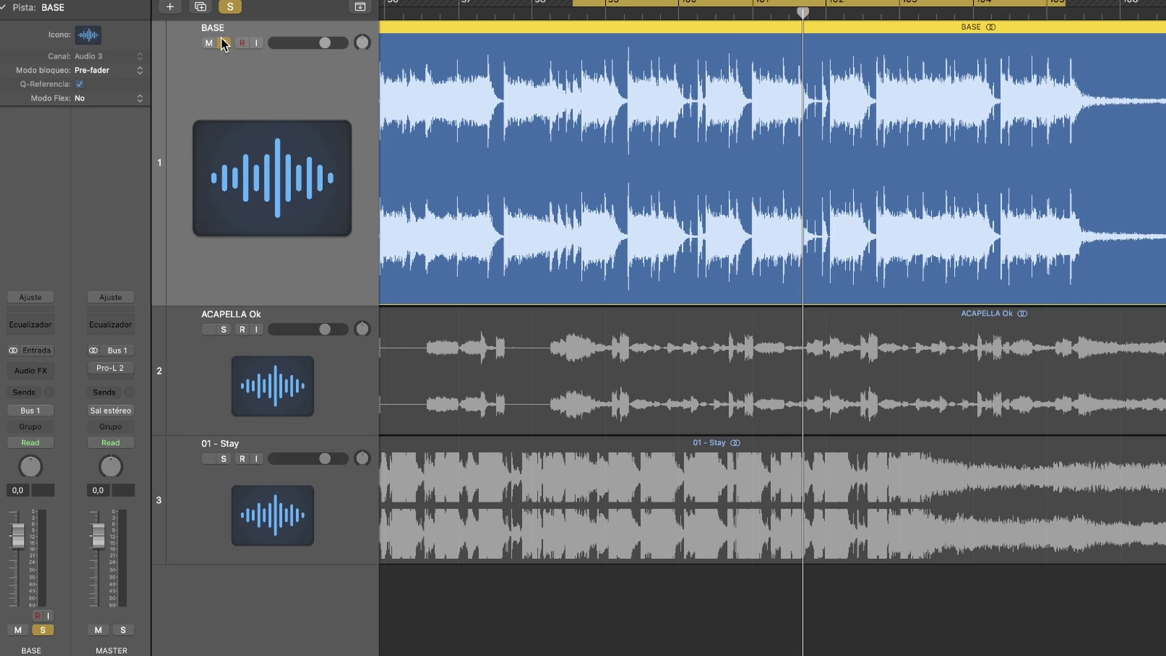
- Keep only the BASE track soloed, and switch on and open the Pro-L 2 limiter of the MASTER channel
left_click(224, 43)
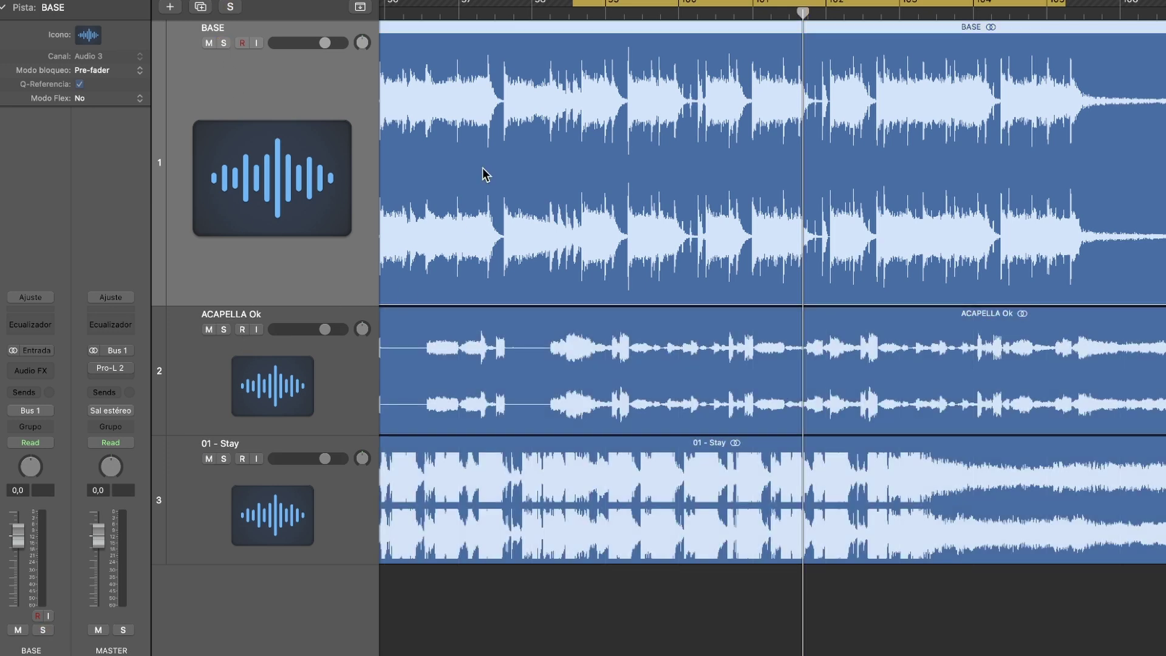
left_click(223, 43)
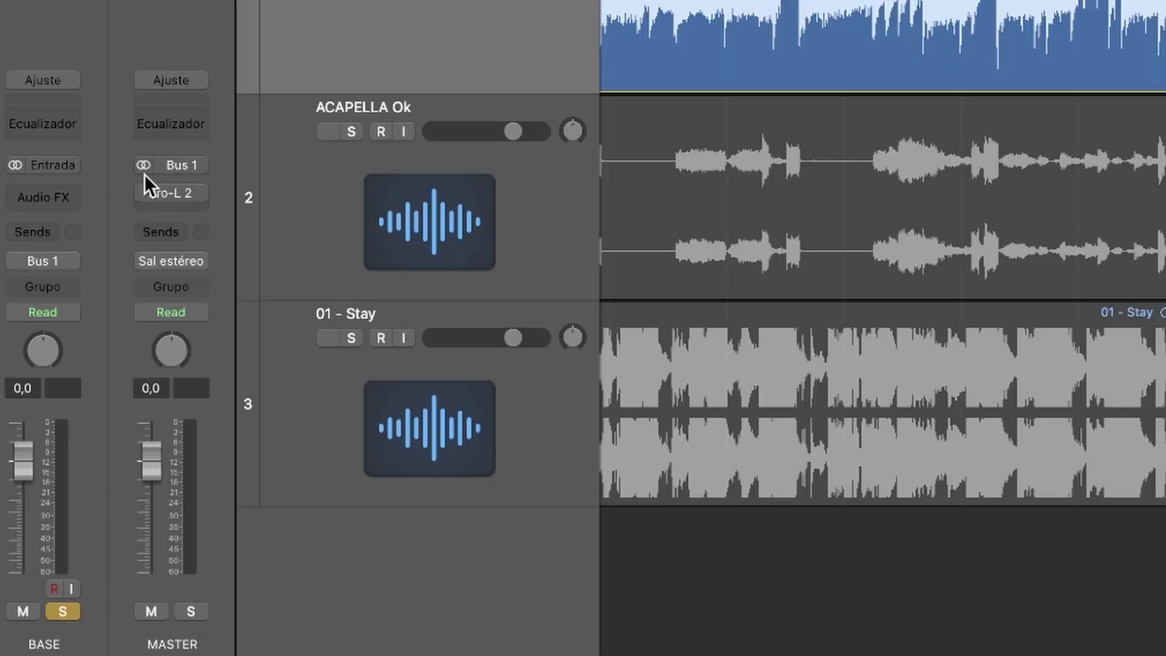
left_click(144, 194)
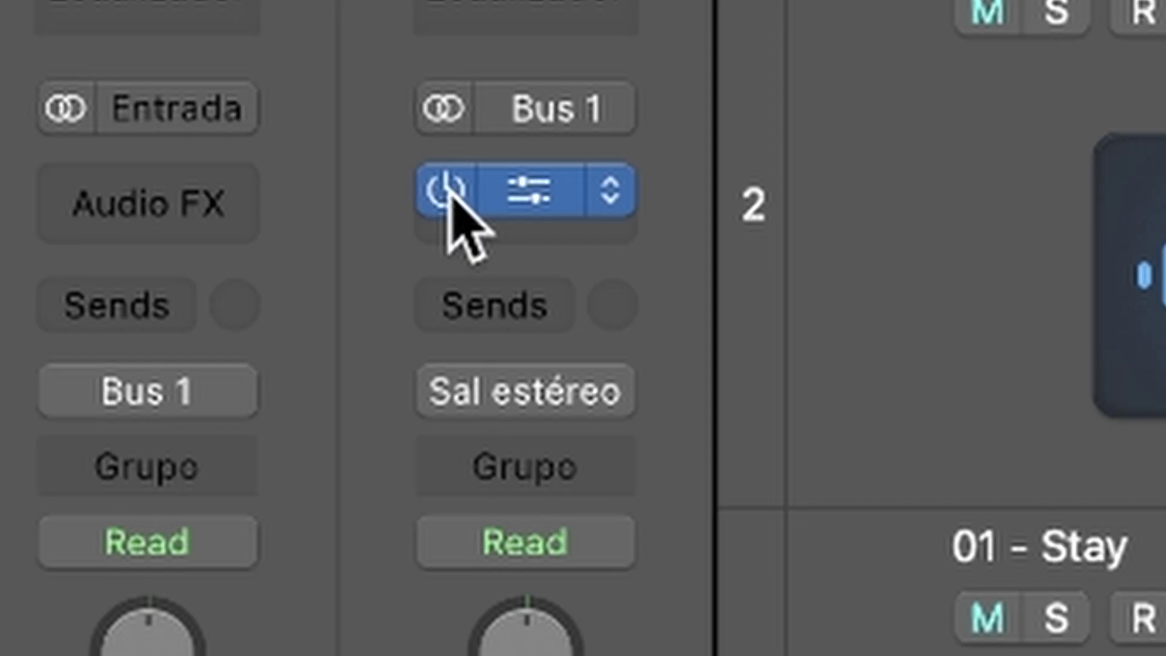
left_click(533, 196)
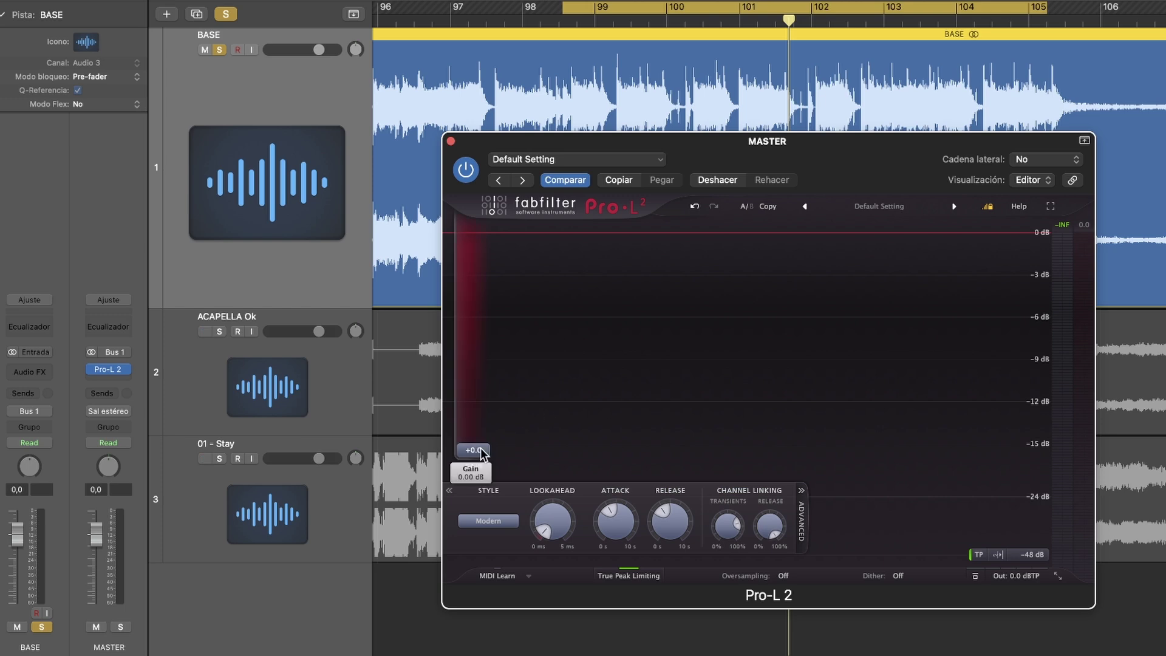
- Raise the Pro-L 2 gain, trying about +4.3 dB, then reset it and raise it again
left_click_drag(481, 453, 483, 425)
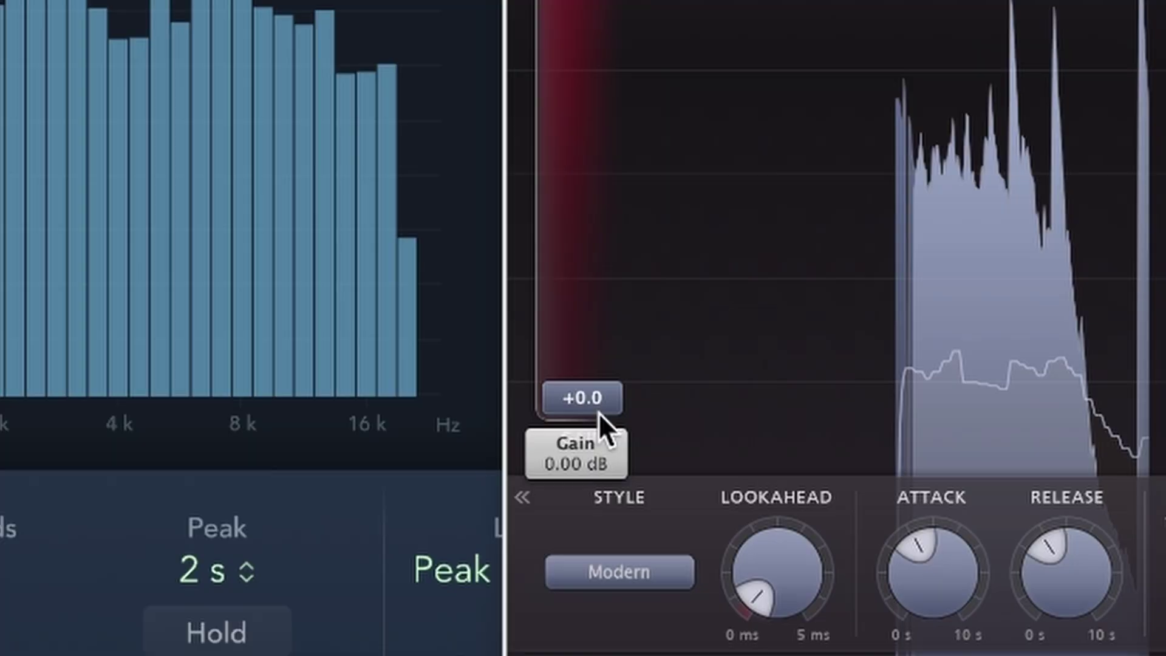
left_click_drag(600, 399, 605, 318)
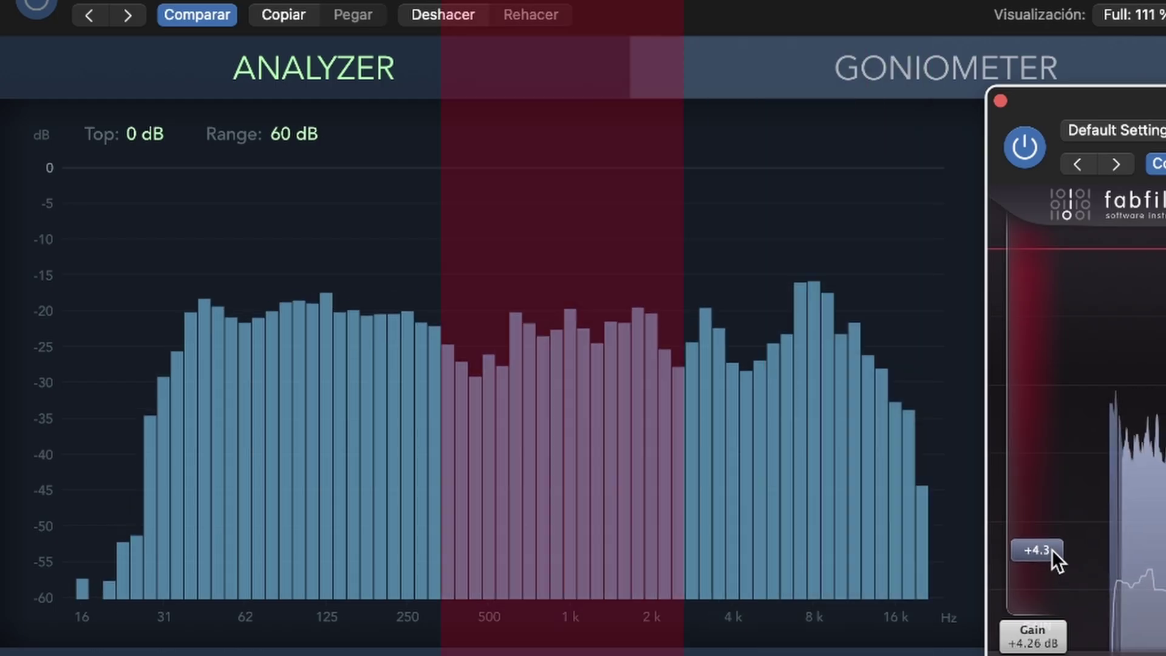
left_click_drag(1052, 549, 1052, 545)
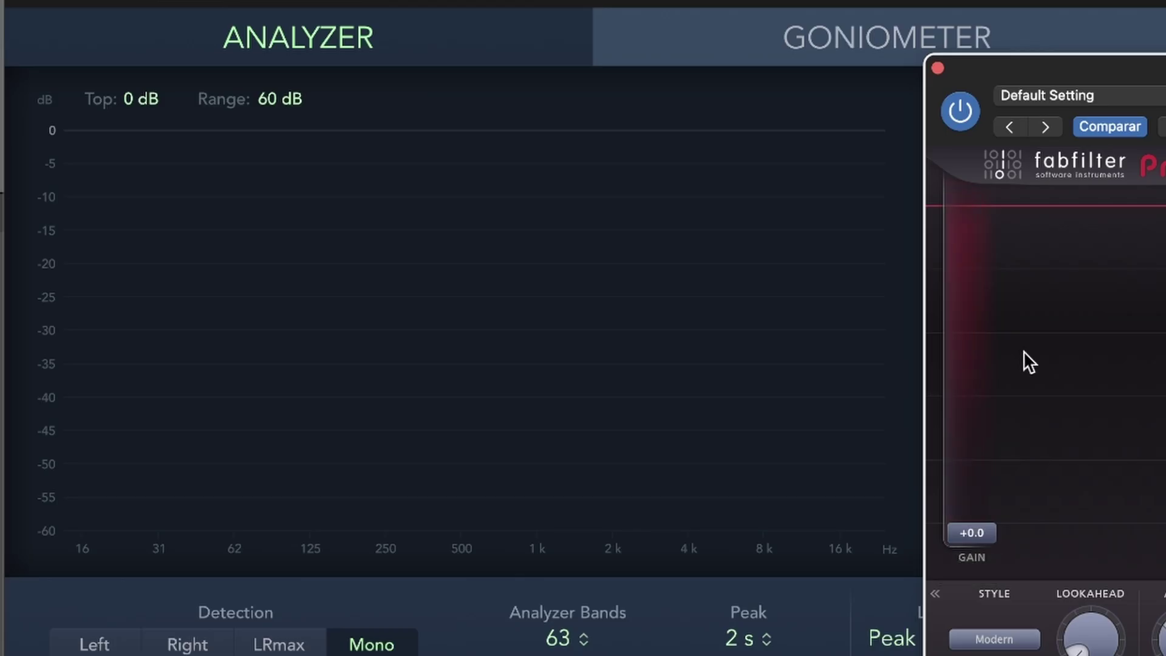
left_click_drag(982, 536, 987, 465)
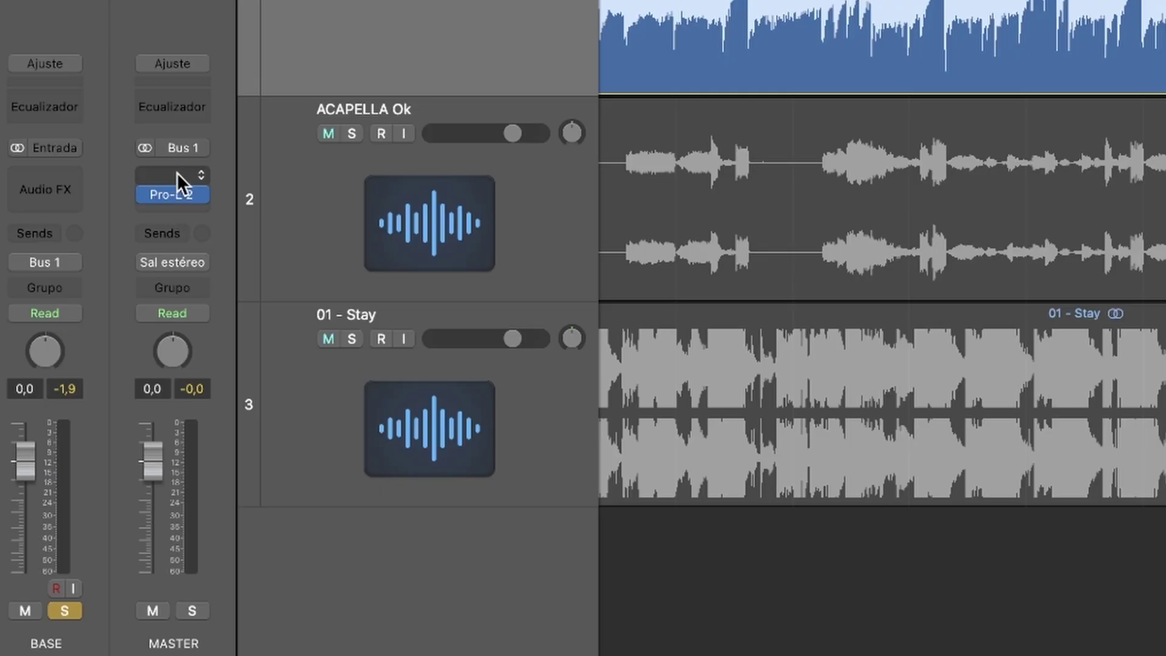
- Try the COFFEEPUN x64 equalizer ahead of Pro-L 2 on the MASTER channel, turning up its low boost
left_click(176, 190)
mouse_move(184, 635)
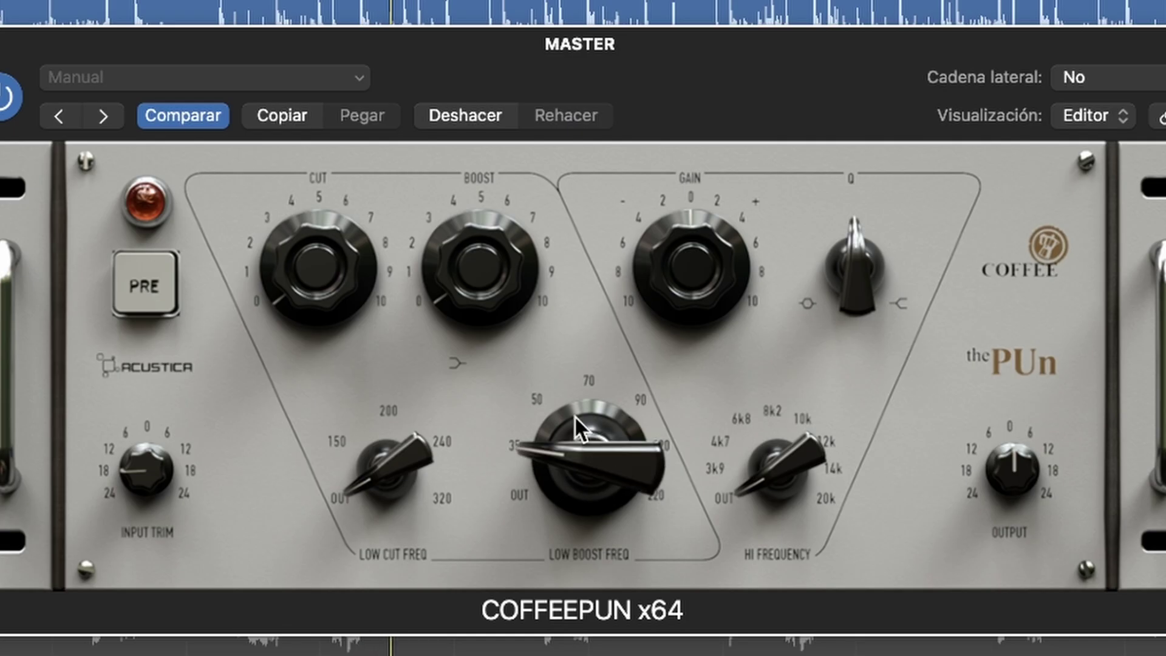
left_click_drag(456, 254, 455, 230)
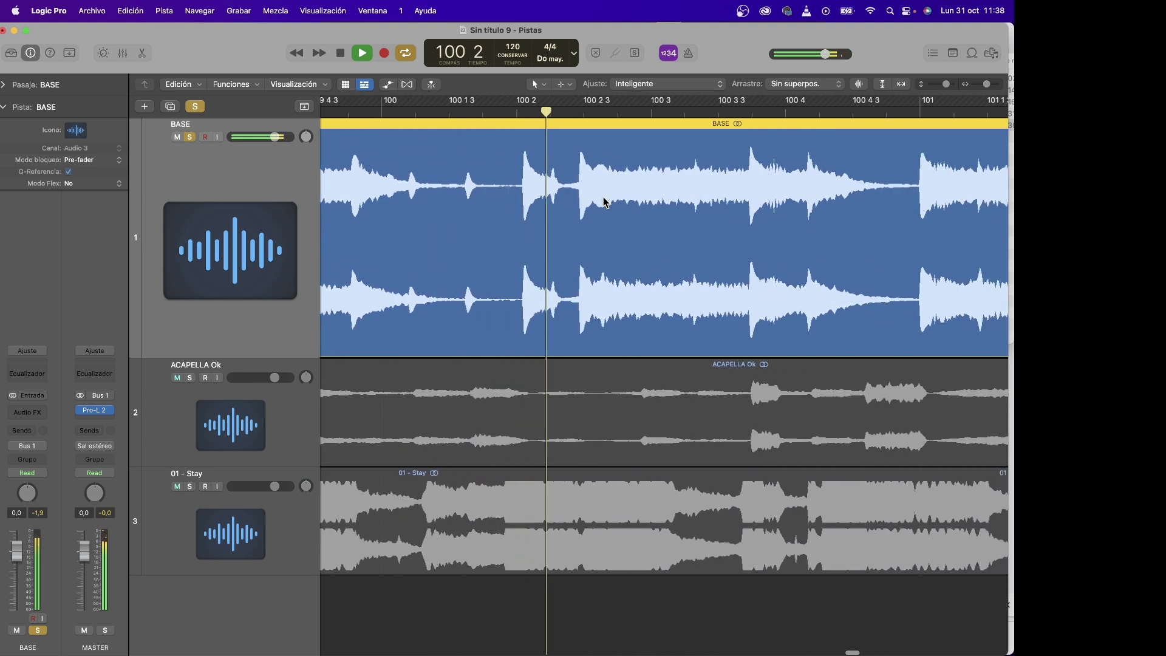
- Cut out the hit at 100 2 in the BASE region, mute the regions before and after it, and check its low-frequency peak
key("space")
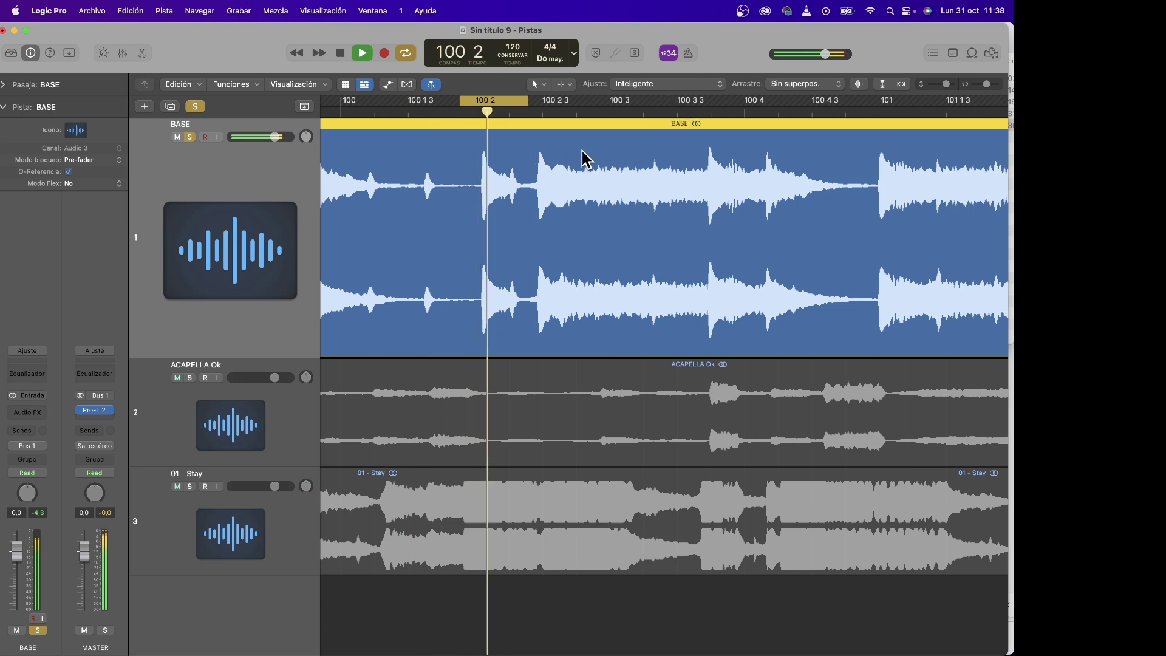
left_click_drag(511, 193, 477, 203)
left_click(462, 211)
key("ctrl+m")
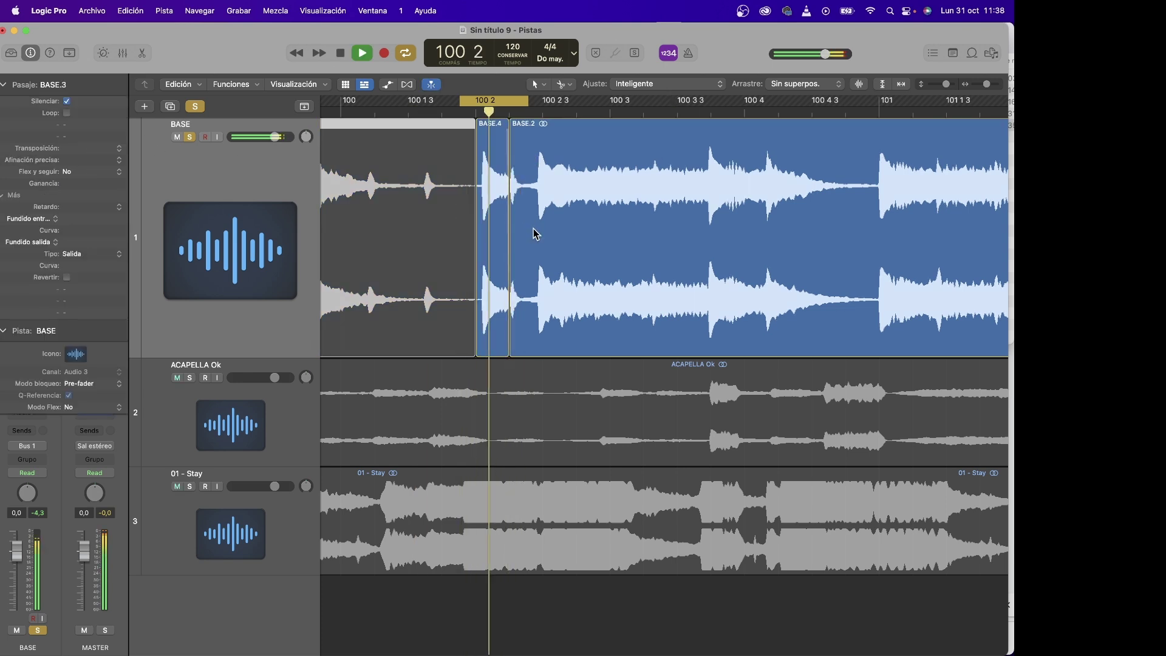
key("ctrl+m")
key("space")
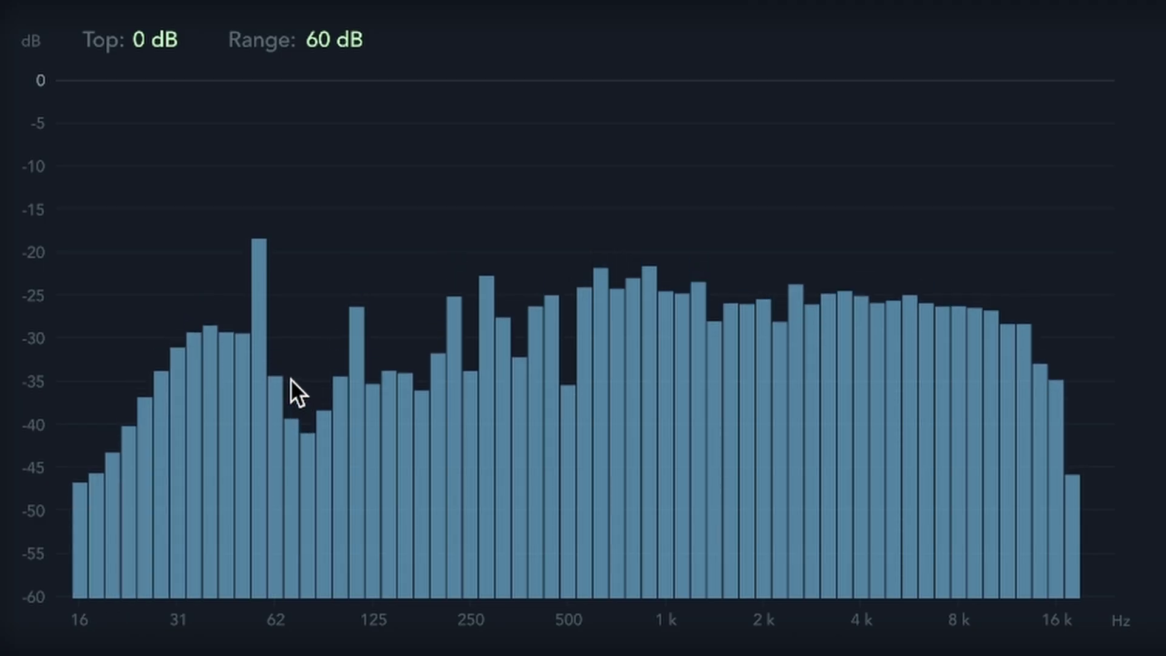
left_click(263, 294)
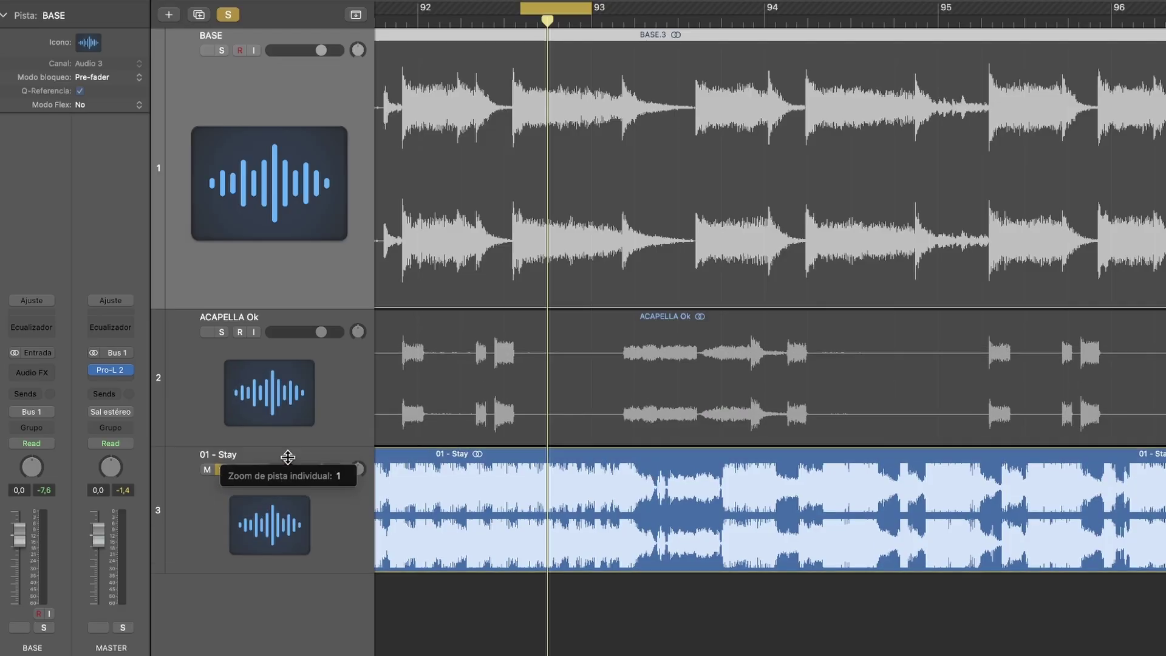
- Enlarge the 01 - Stay track and examine its waveform around bar 98
left_click_drag(288, 457, 288, 434)
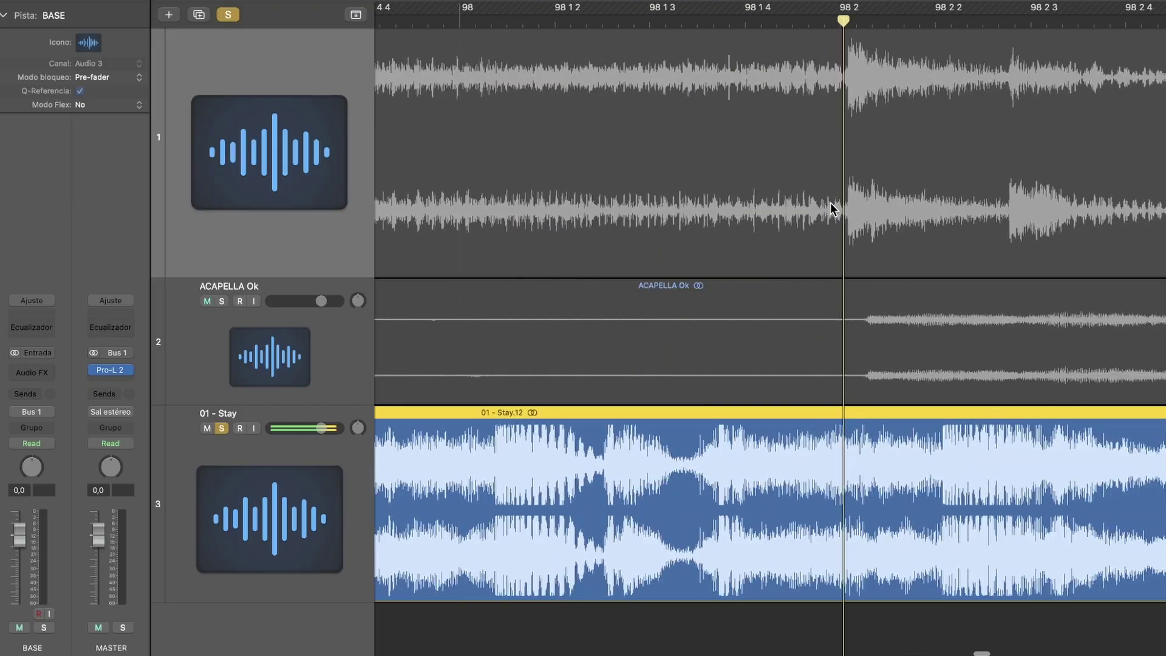
scroll(605, 76, "left", 5)
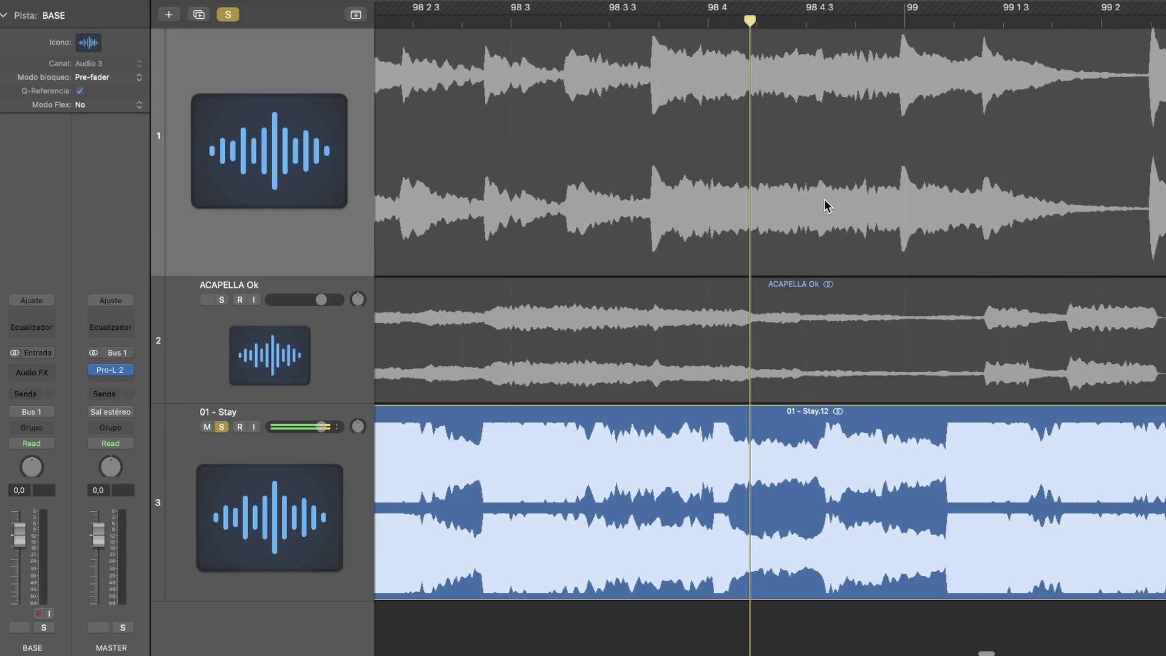
scroll(828, 201, "right", 1)
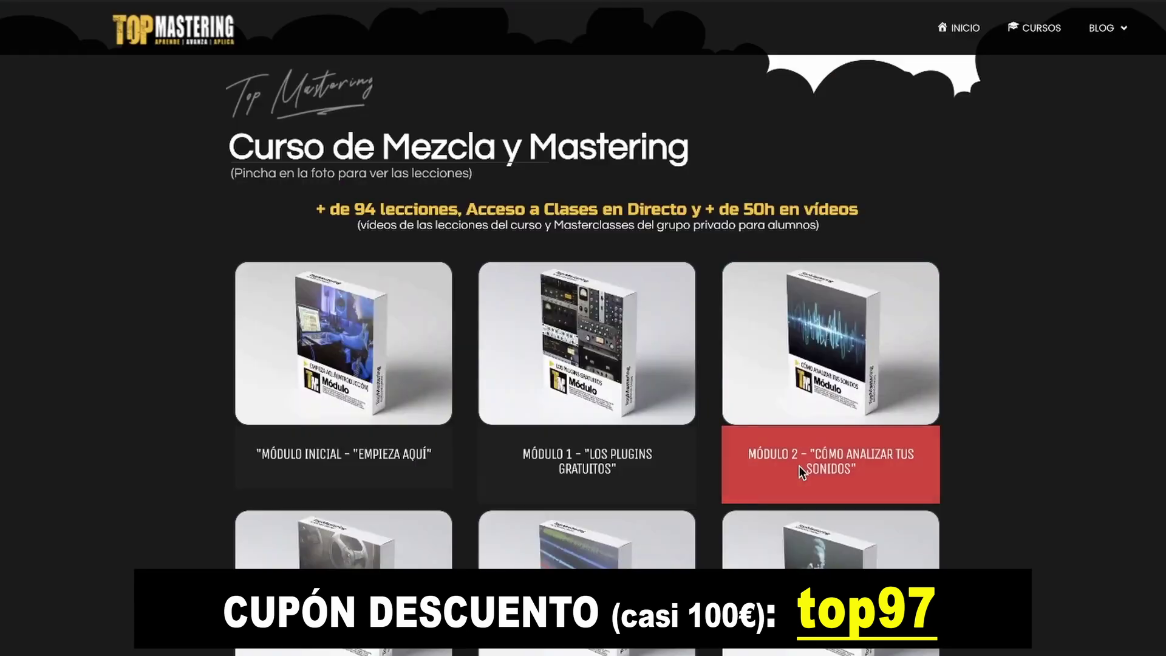
- Switch to the web browser and look through the modules of the mixing and mastering course
scroll(800, 465, "down", 1)
scroll(800, 468, "down", 3)
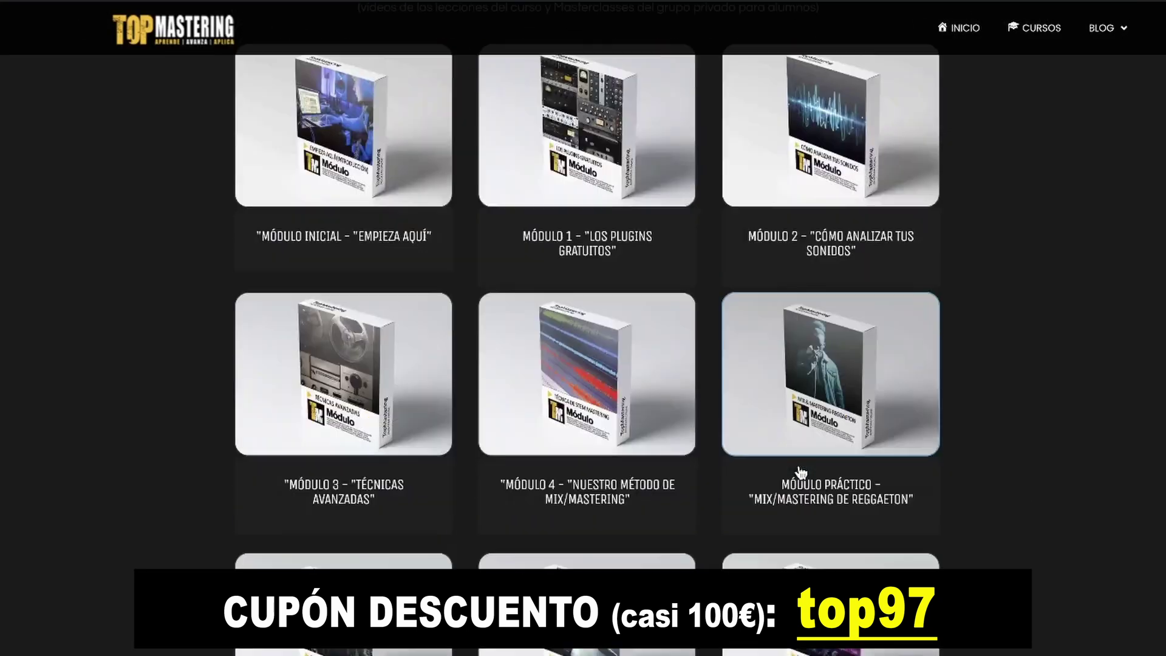
scroll(801, 473, "down", 15)
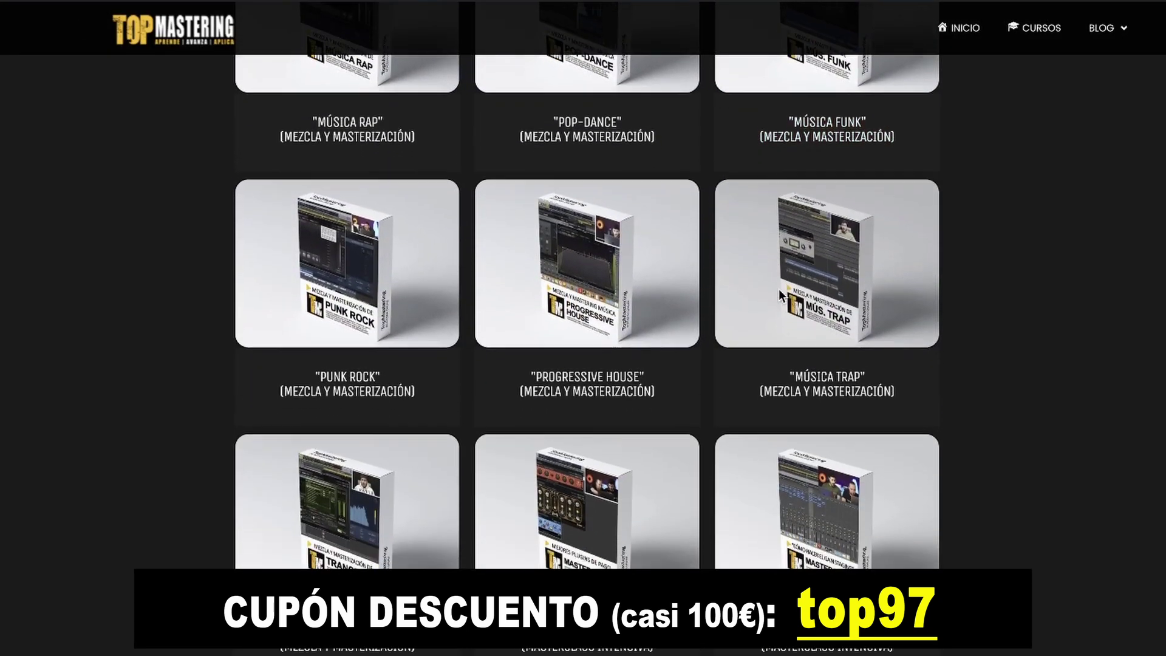
scroll(782, 296, "down", 3)
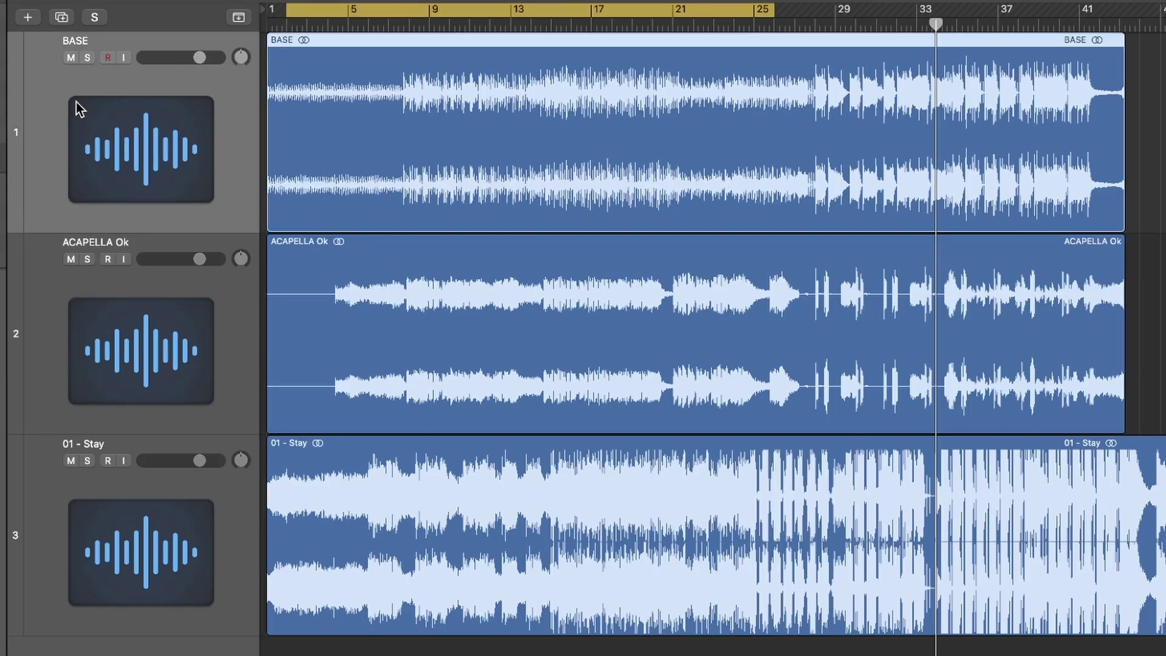
- Return to Logic Pro, solo the BASE and ACAPELLA Ok tracks, and raise the ACAPELLA Ok channel's fader
left_click(87, 58)
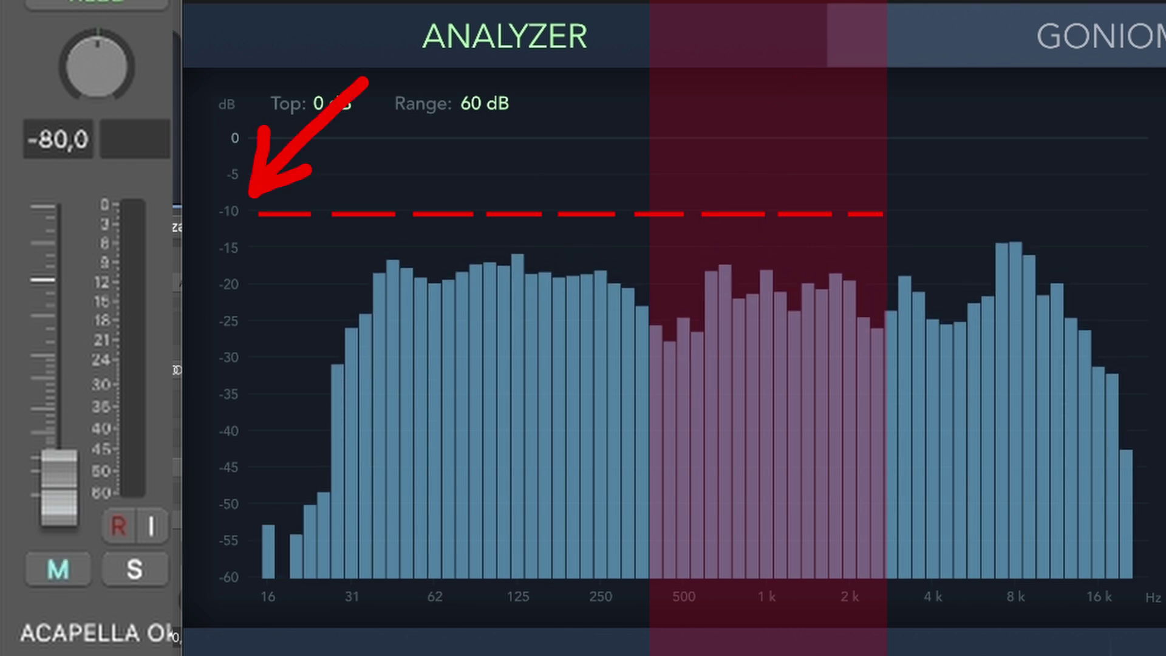
left_click(135, 569)
left_click_drag(79, 471, 59, 332)
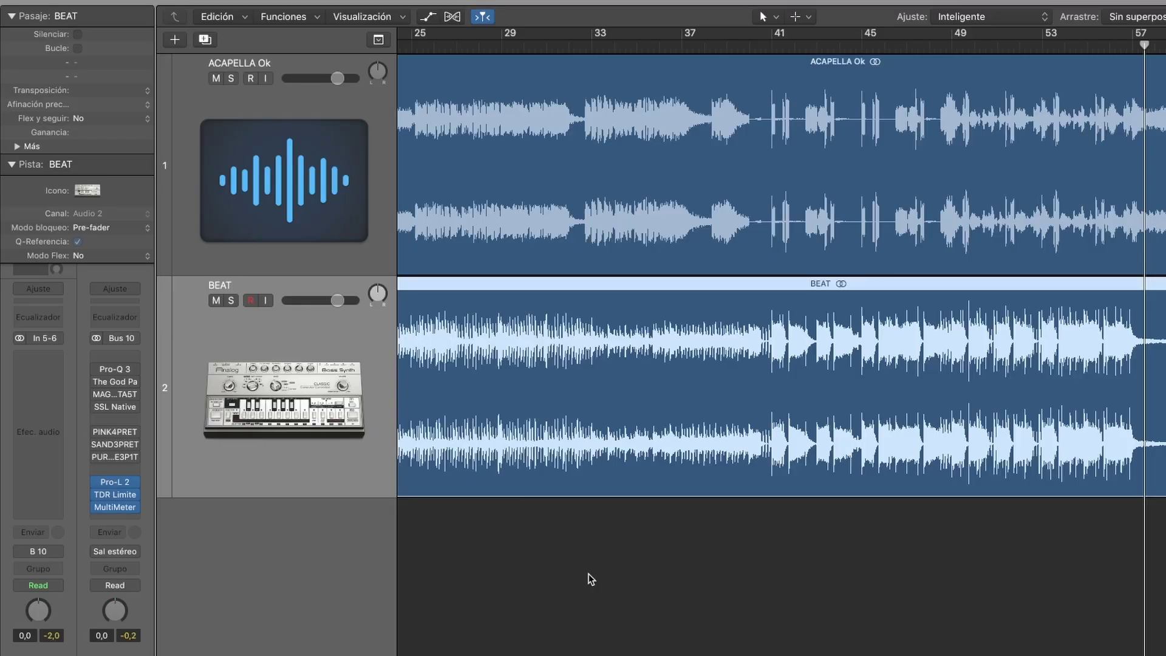
- Split the BEAT region at bar 41 and set the cycle range from 41 3 to 41 4
scroll(590, 572, "left", 1)
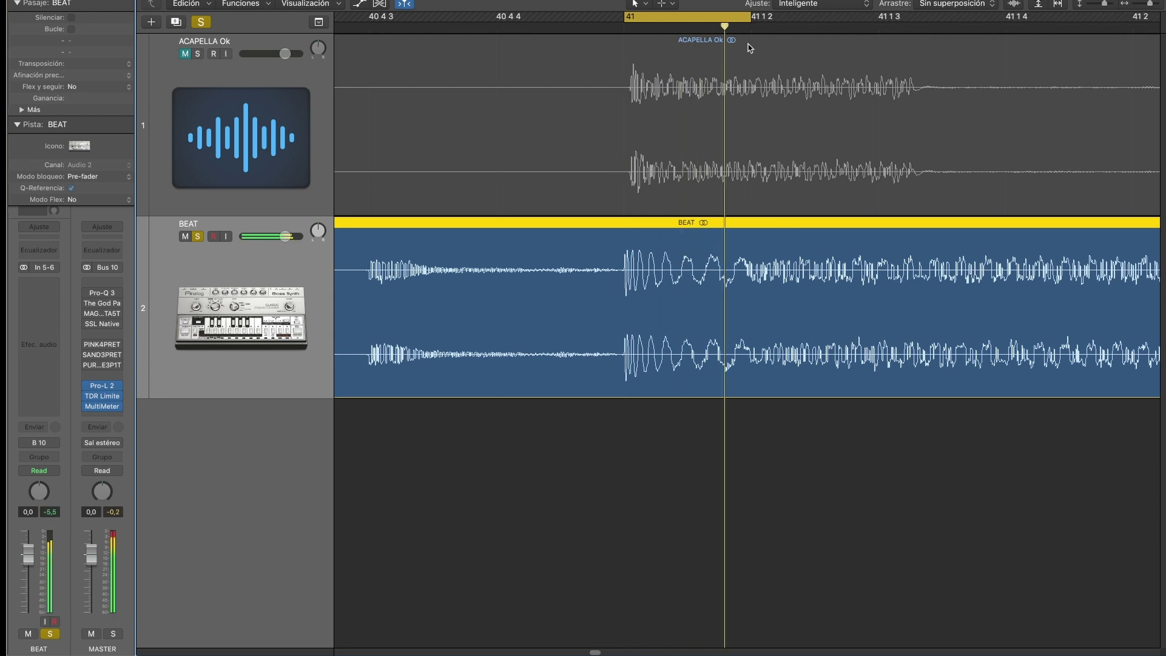
left_click(626, 302)
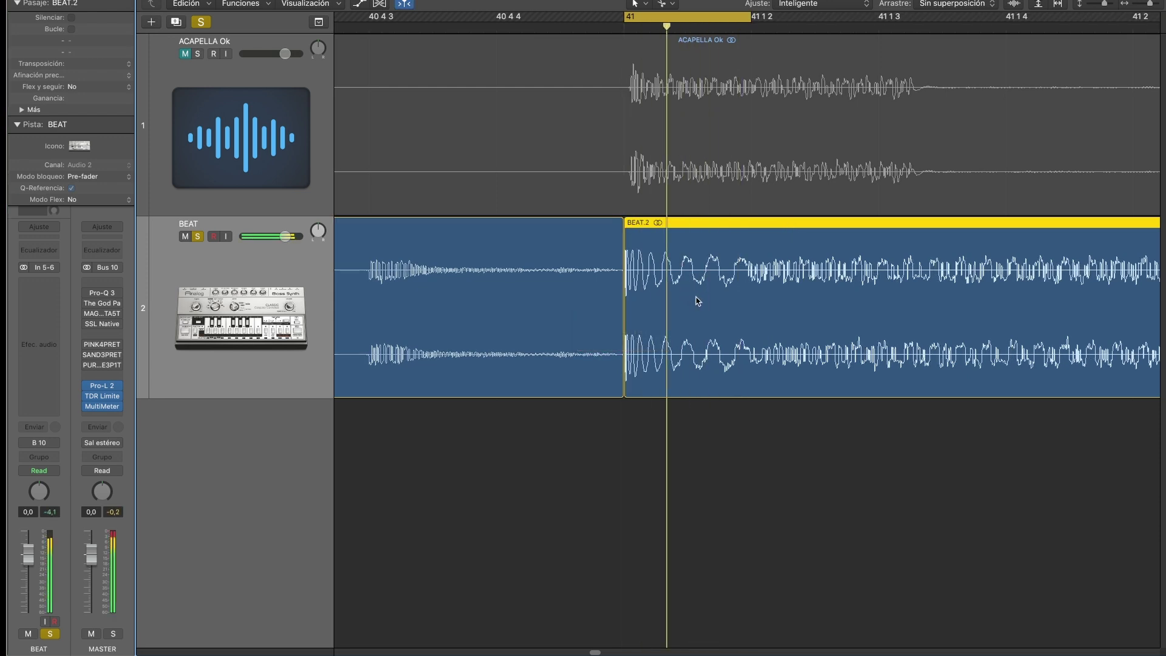
key("super+Left")
left_click_drag(915, 28, 1113, 29)
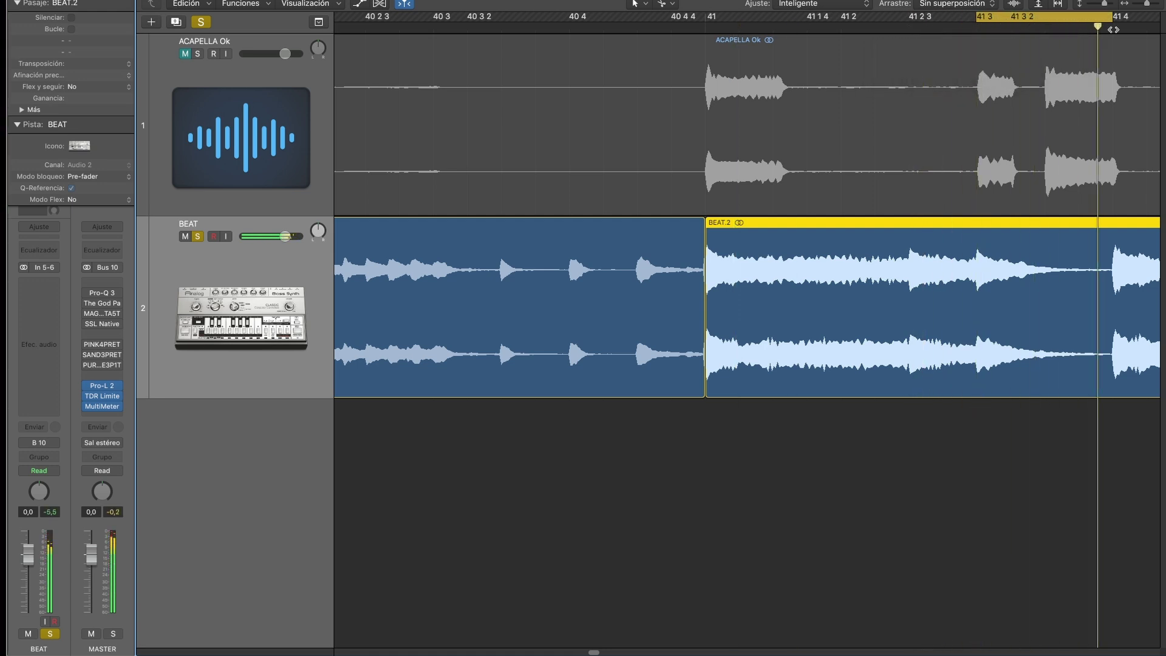
- Slice the BEAT region from bar 41 onward into equal eighth-note pieces and add an audio track named KICK AP
scroll(498, 254, "down", 2)
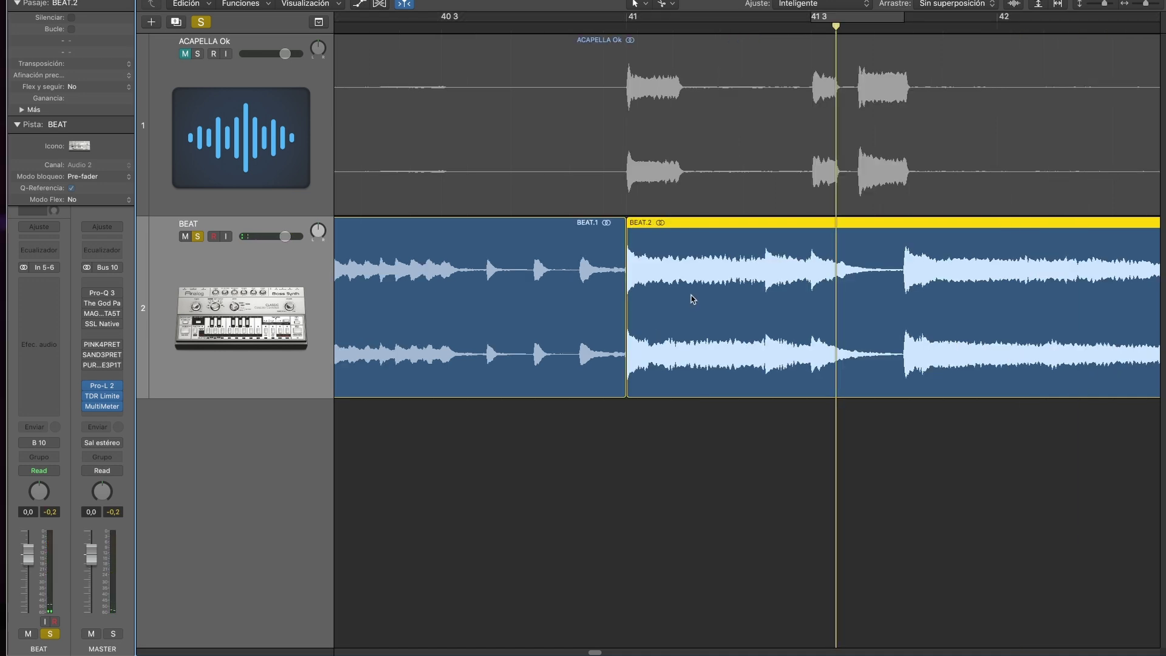
left_click_drag(670, 262, 677, 268)
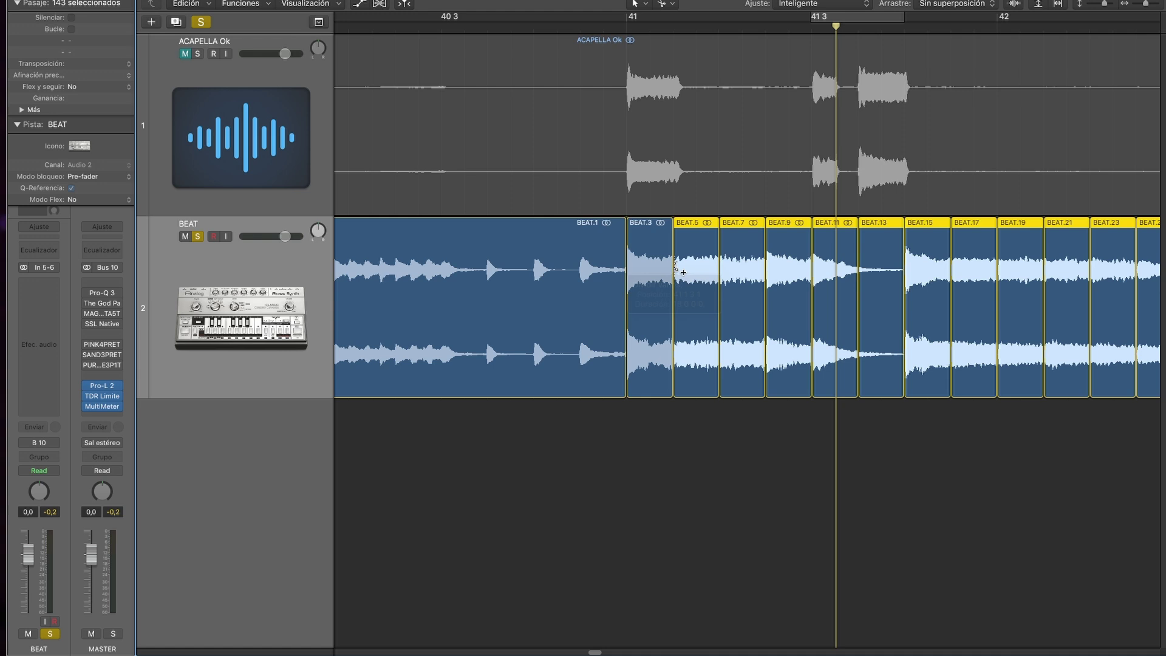
scroll(875, 328, "down", 8)
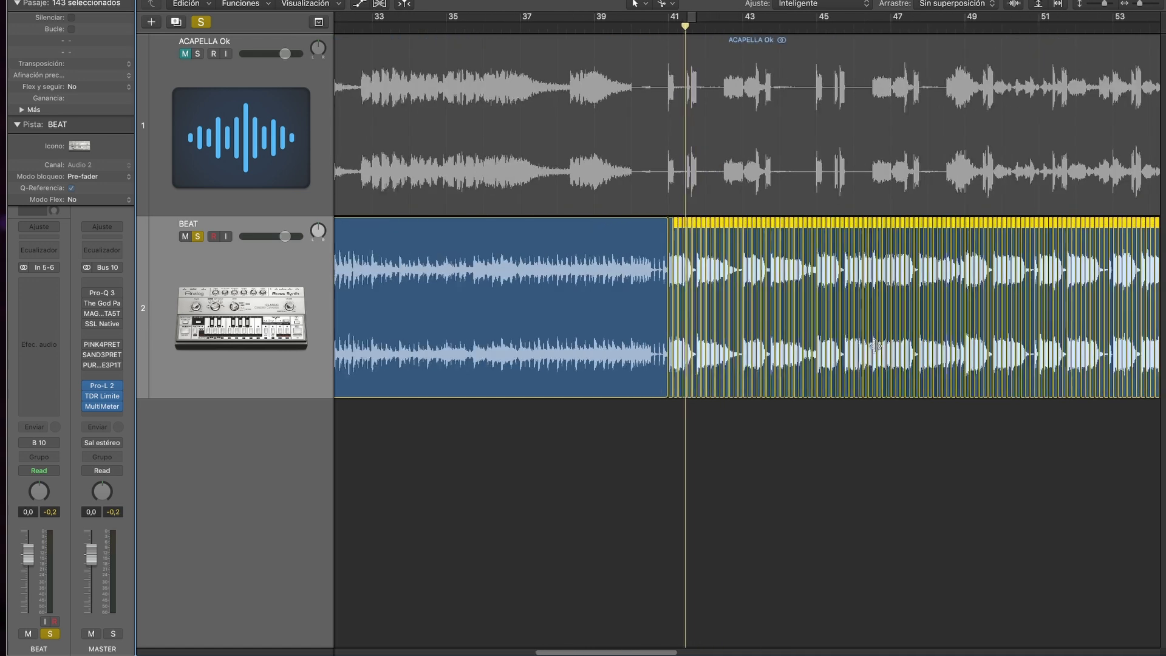
scroll(876, 351, "up", 8)
double_click(390, 399)
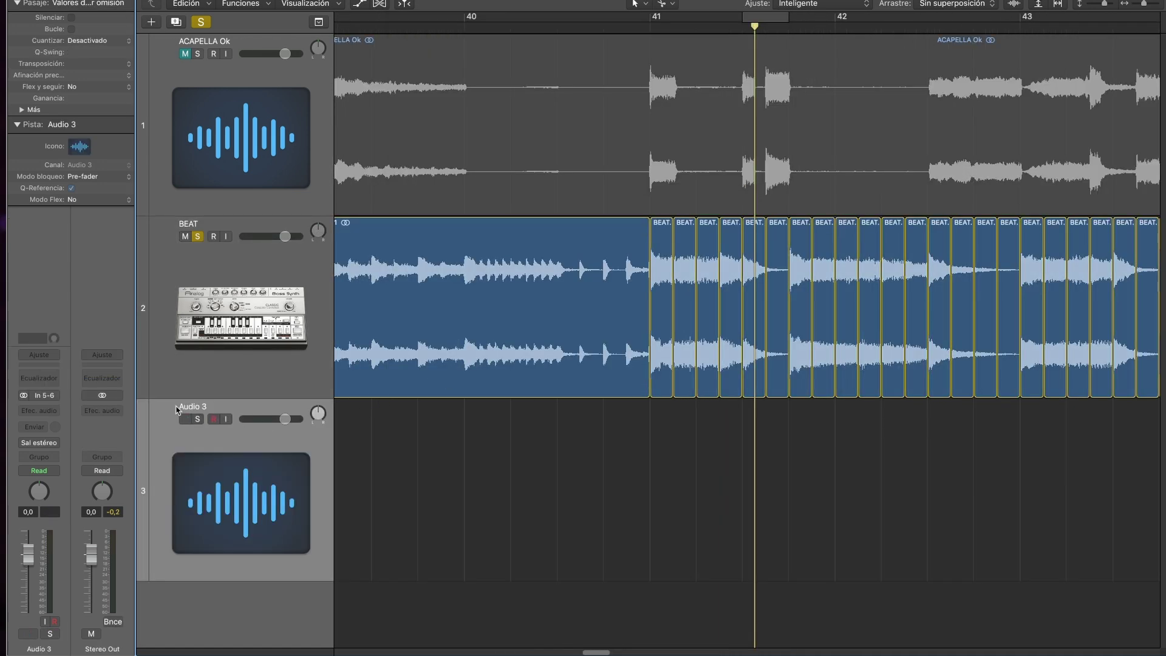
- Select the BEAT slices that contain kick hits from bar 41 to bar 57 and copy them onto the KICK AP track
left_click(664, 299)
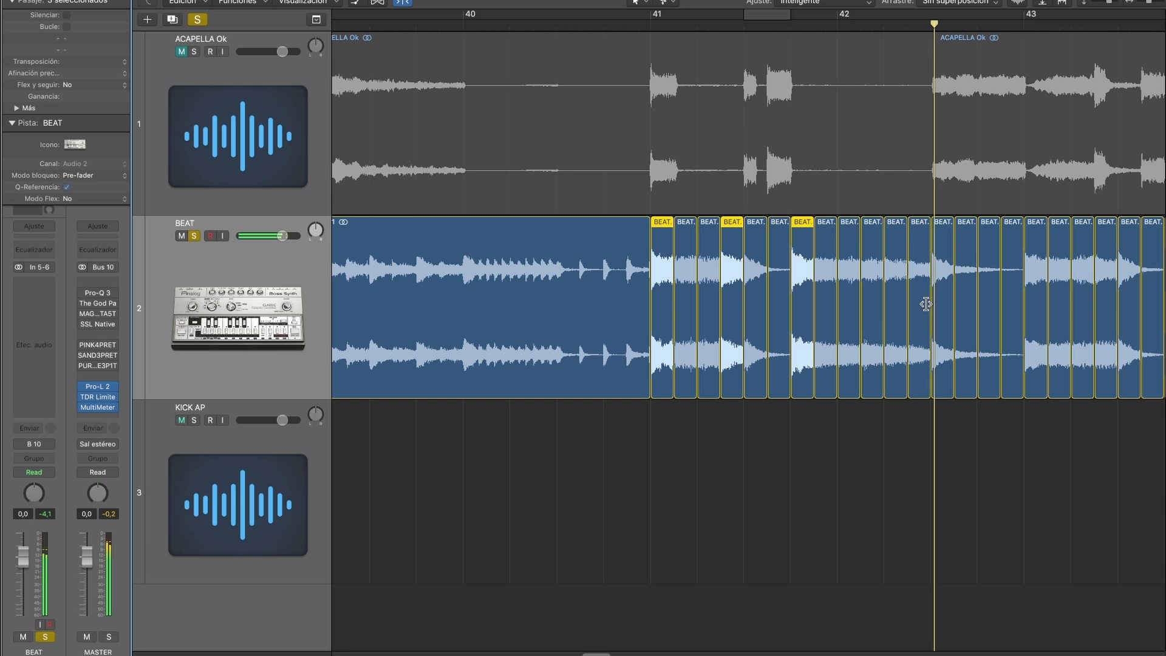
scroll(980, 318, "right", 5)
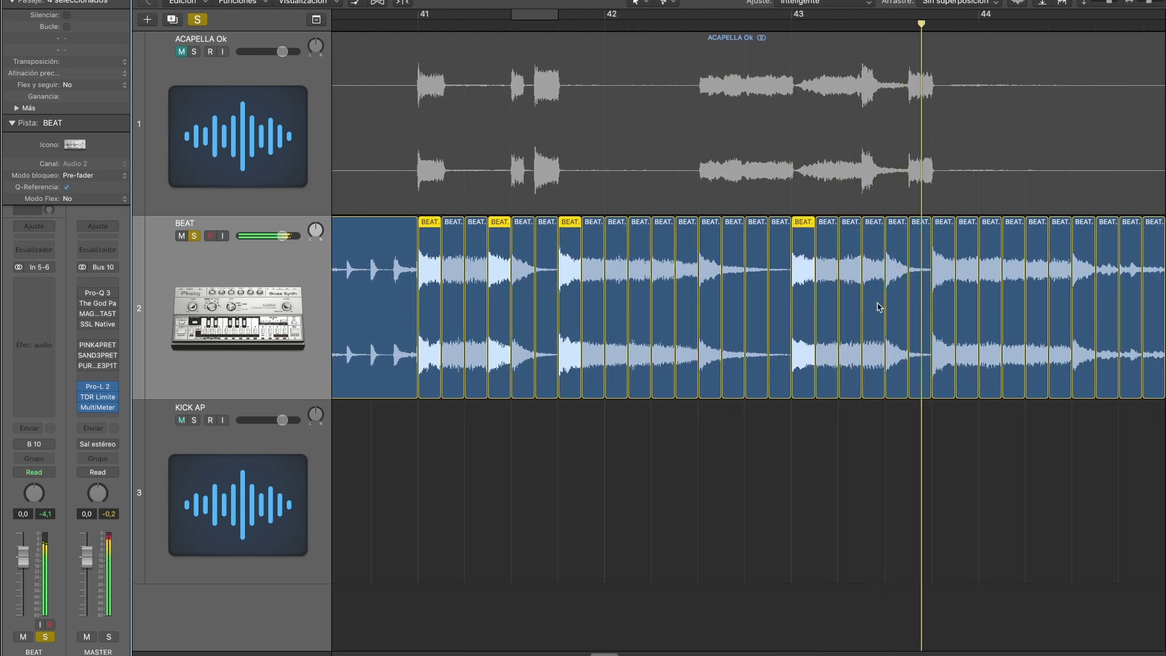
scroll(890, 310, "right", 4)
left_click(787, 315, "shift")
scroll(808, 310, "right", 4)
left_click(838, 310, "shift")
scroll(837, 310, "right", 7)
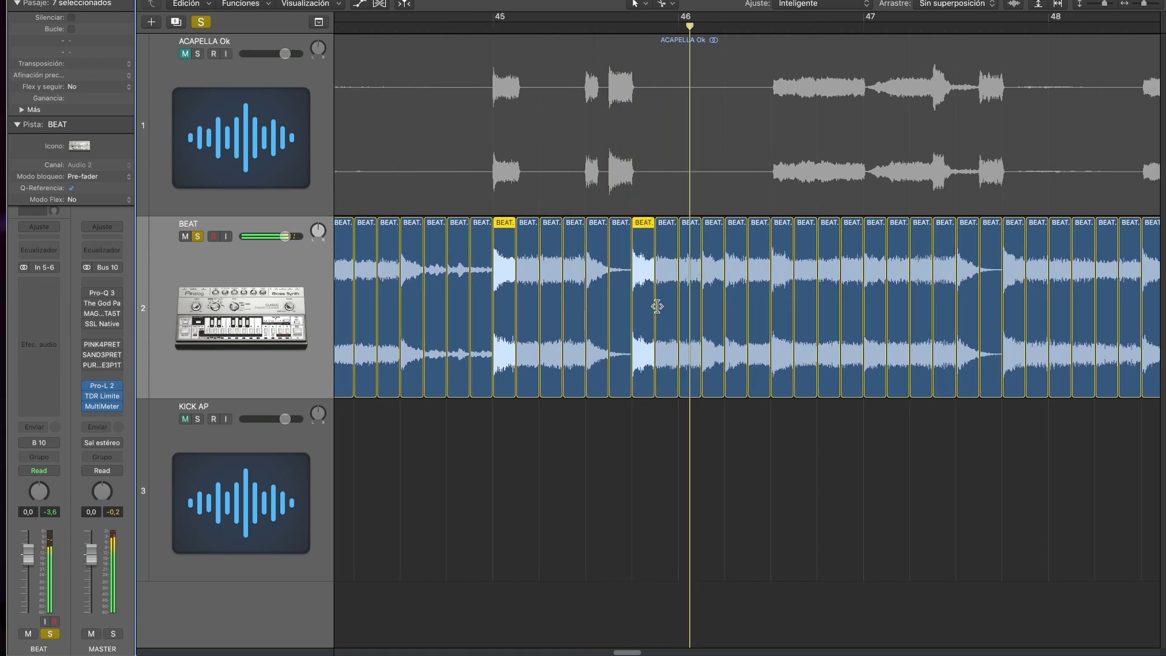
scroll(658, 307, "right", 4)
left_click(563, 292, "shift")
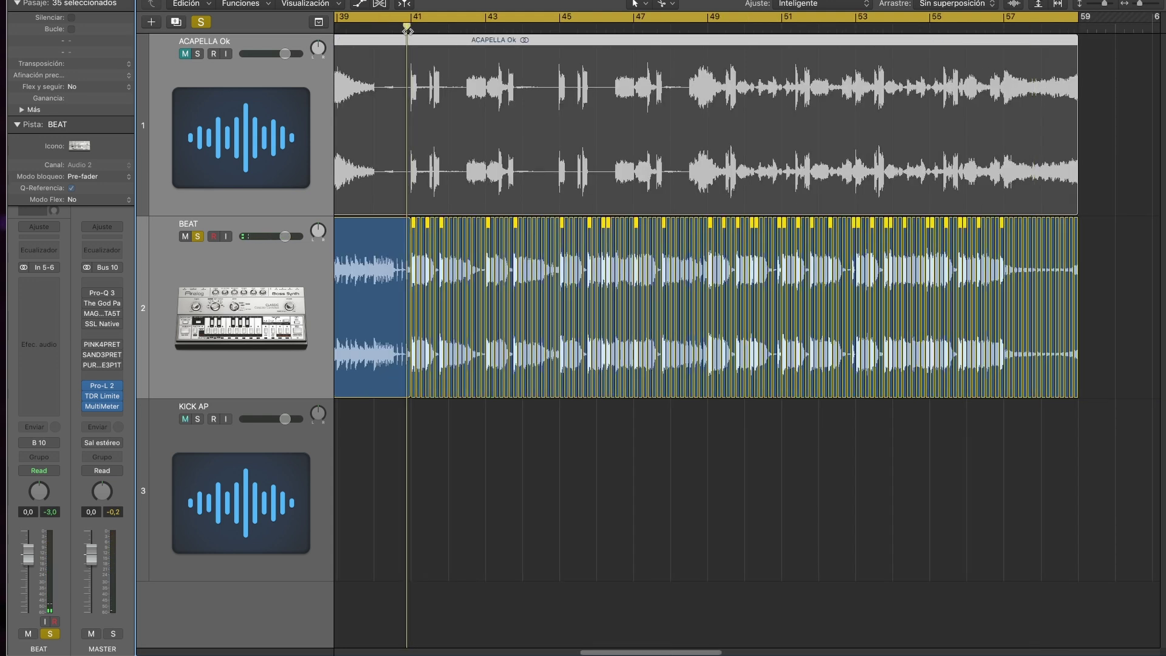
key("super+Right")
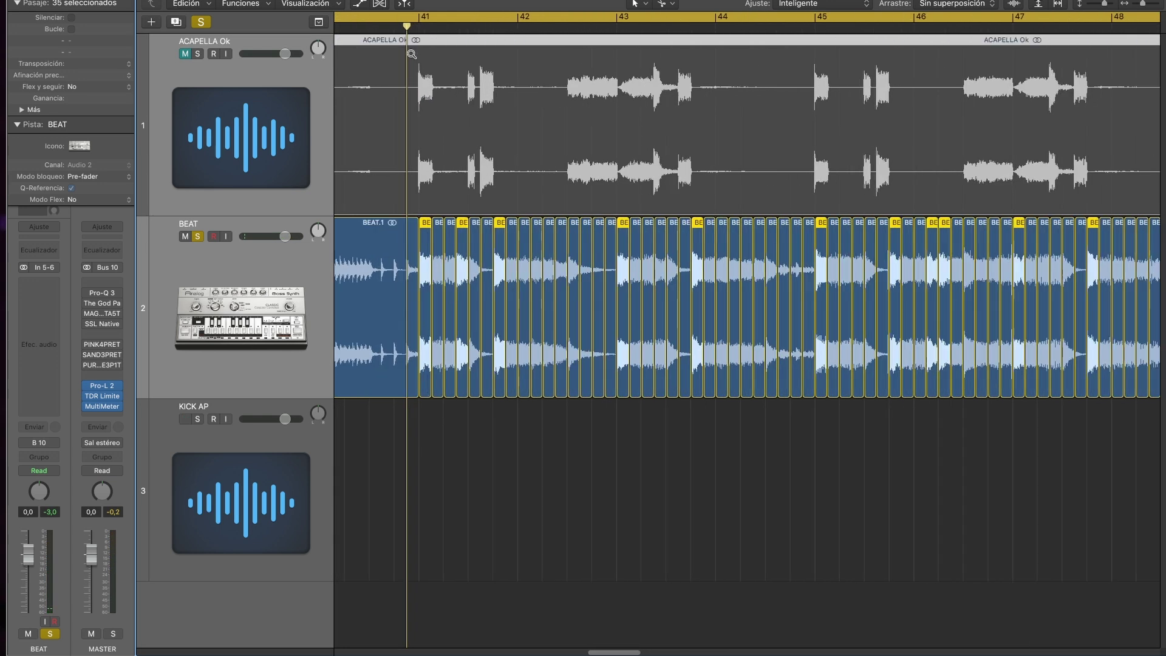
key("super+Right")
left_click_drag(432, 372, 435, 421)
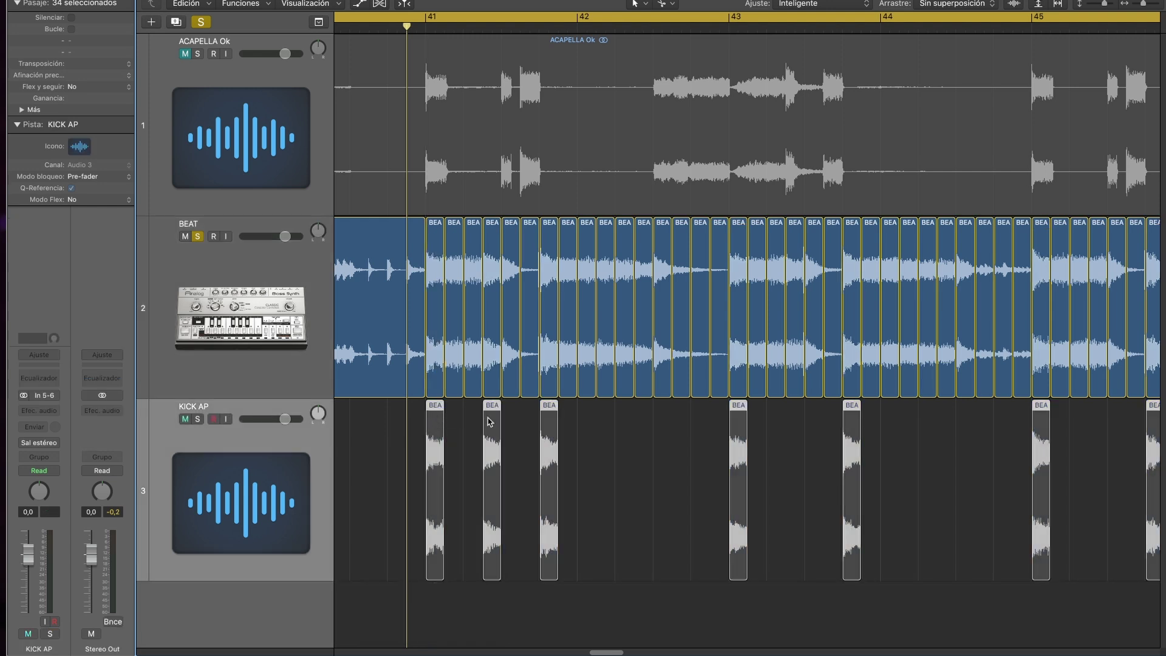
- Set the cycle range from bar 41 to bar 57 and solo the KICK AP track to hear the isolated kicks
key("super+Left")
key("super+Left")
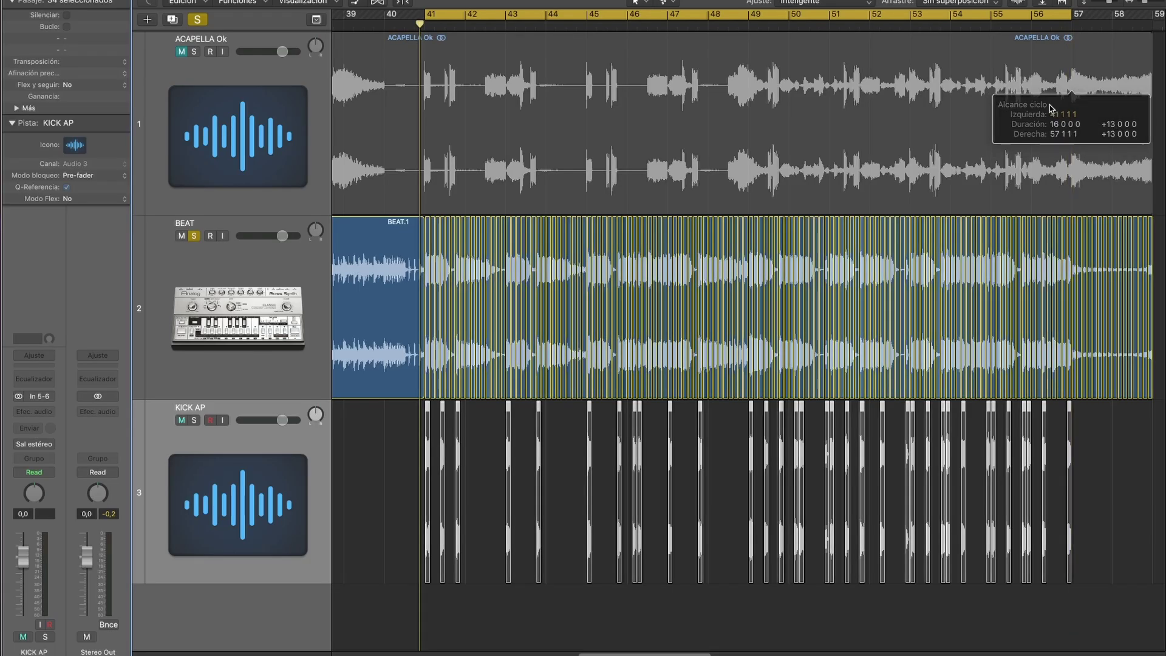
key("super+Right")
key("super+Right")
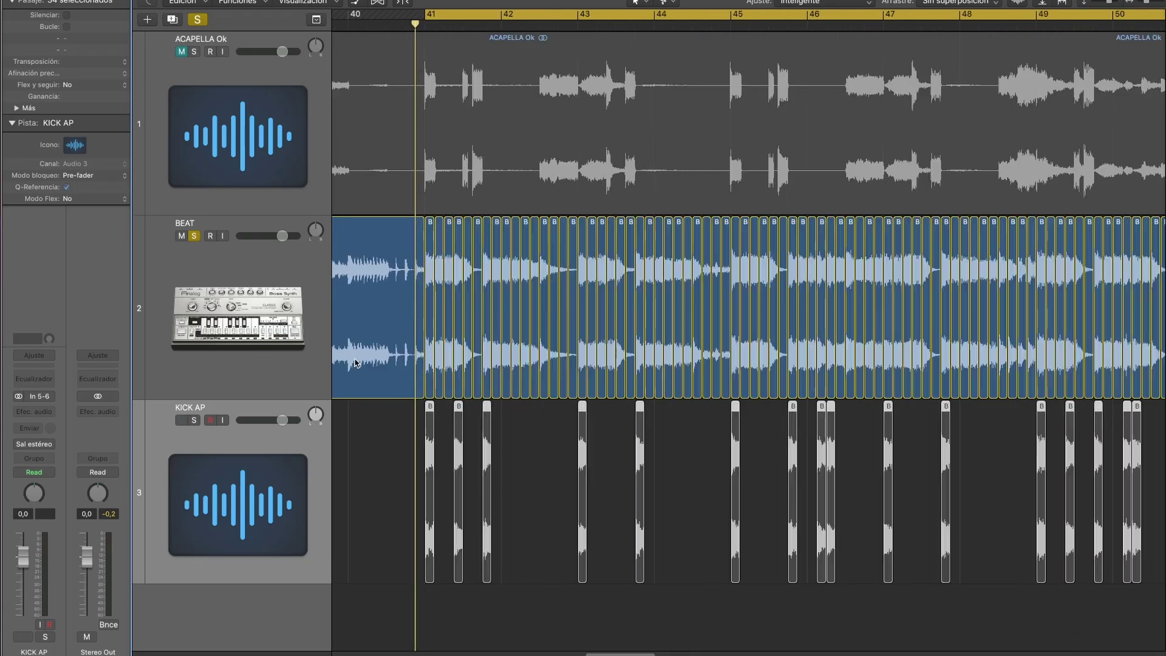
left_click(194, 421)
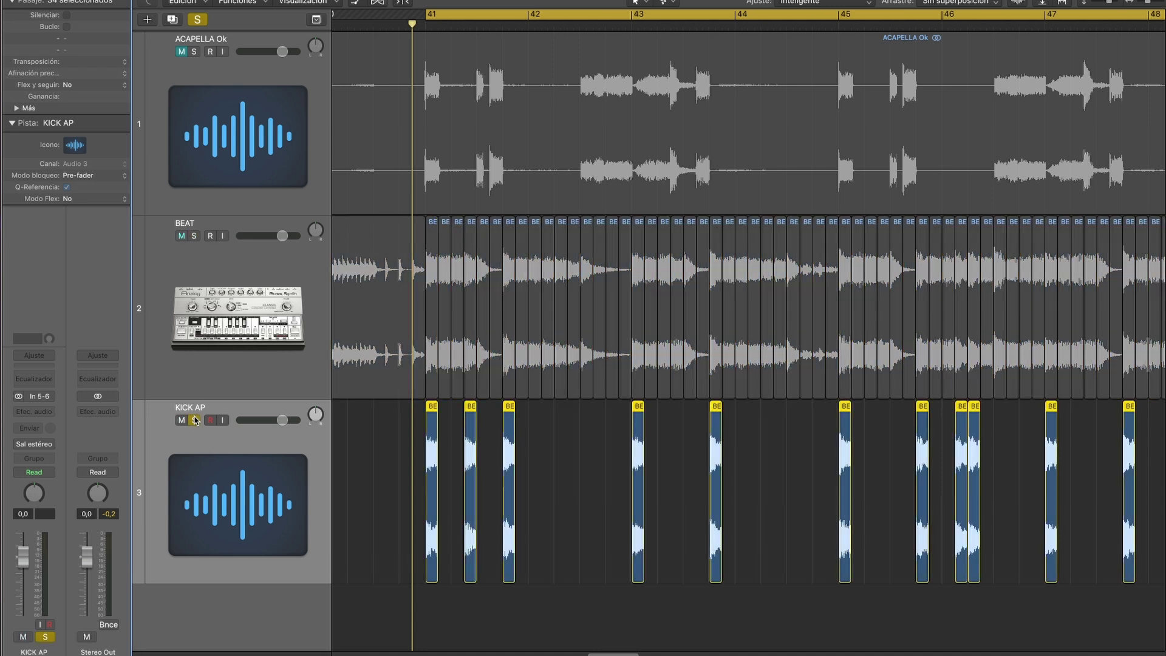
key("super+Right")
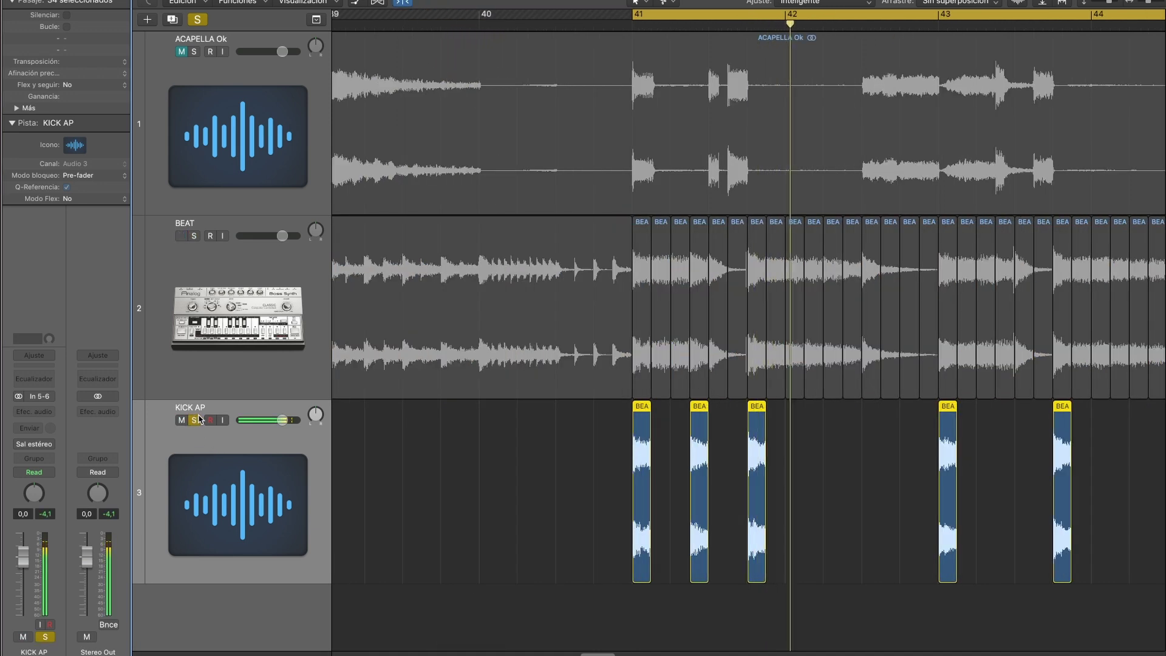
key("super+Left")
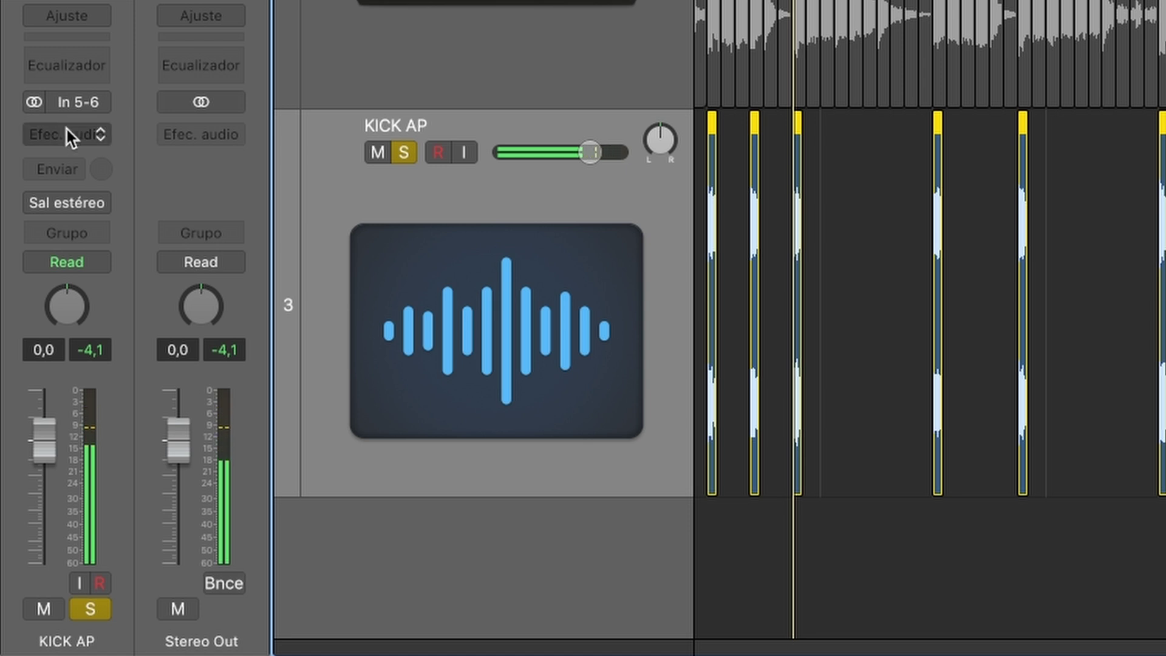
- Insert the Pro-Q 3 equalizer on the KICK AP channel and set its processing mode to Linear Phase
left_click(67, 129)
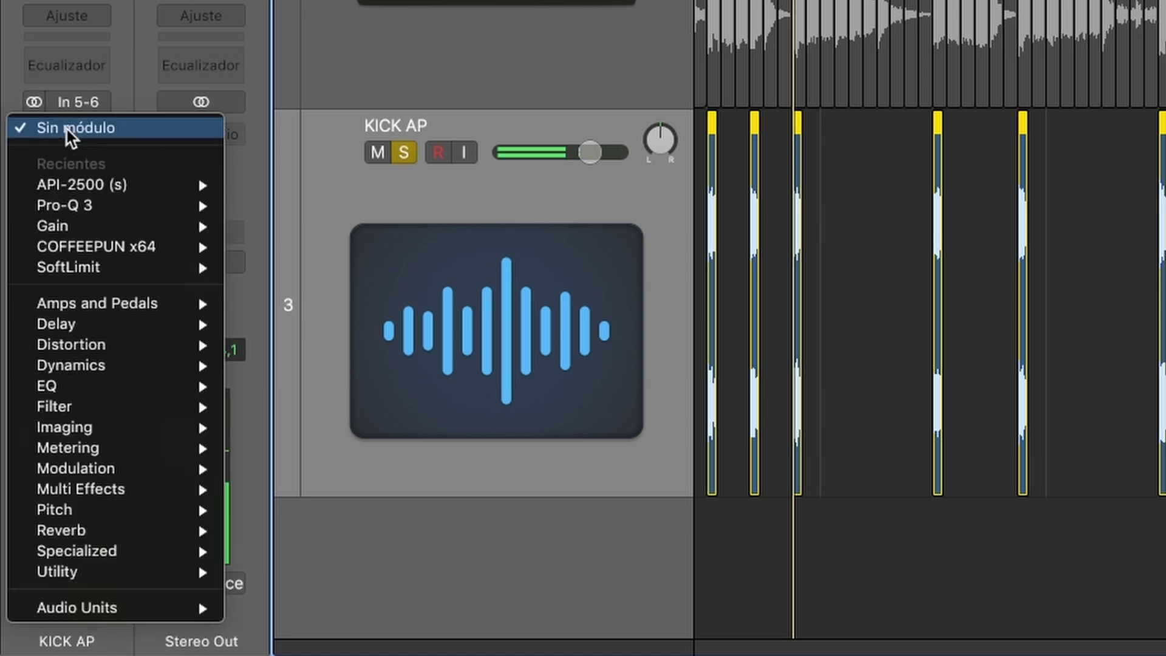
left_click(258, 202)
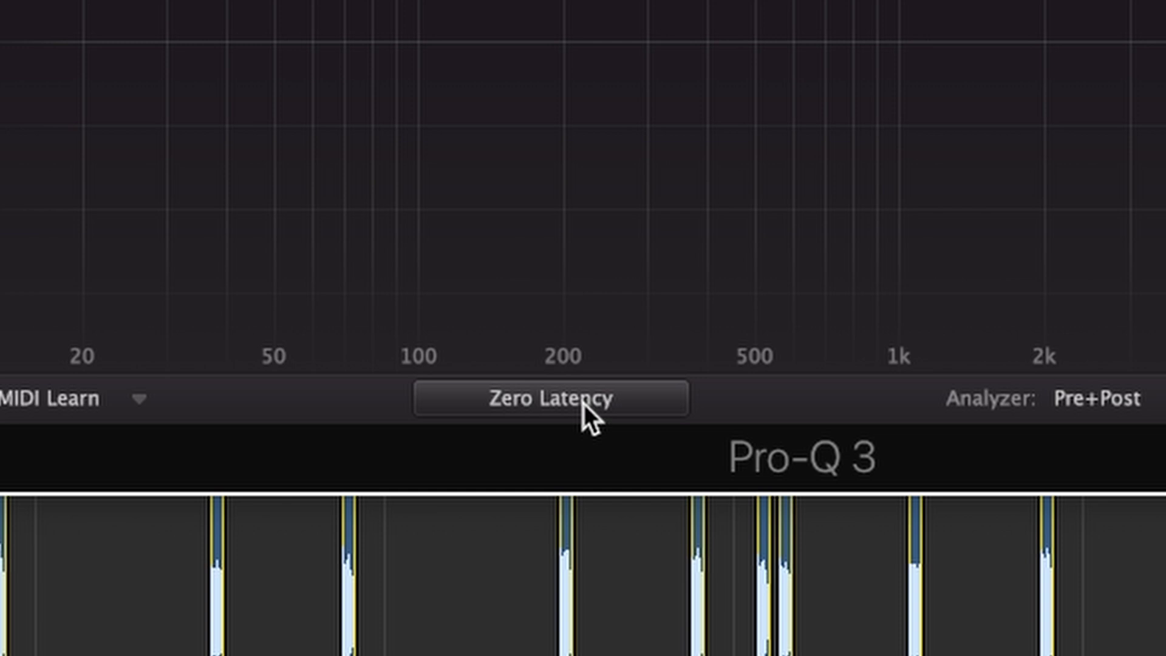
left_click(585, 403)
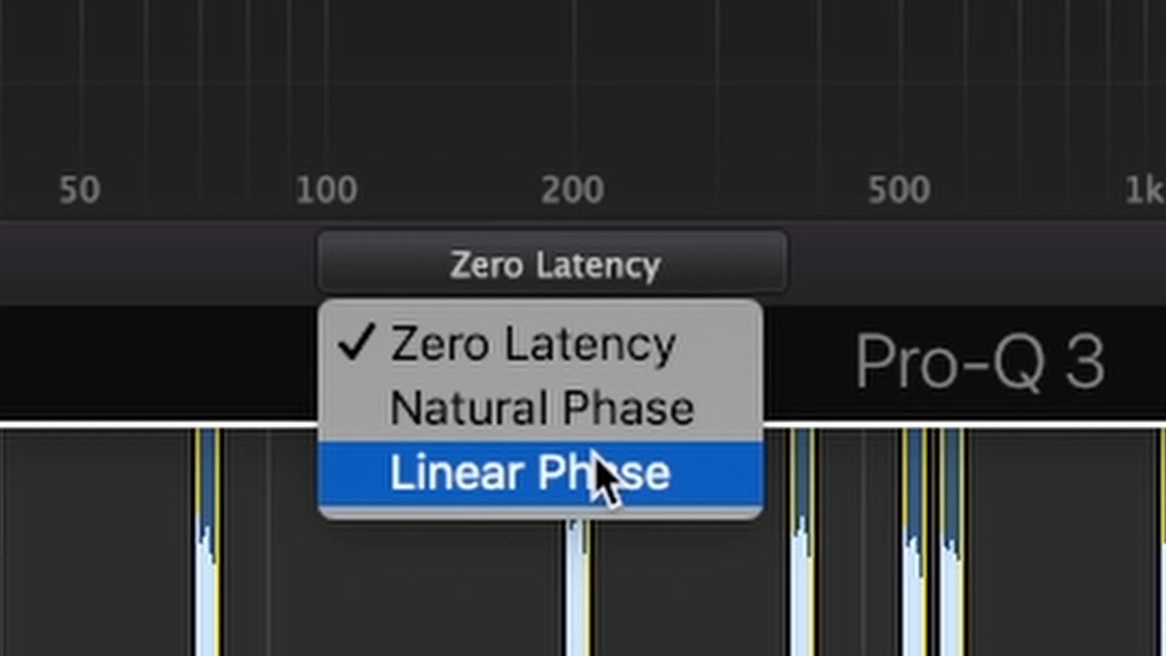
left_click(577, 514)
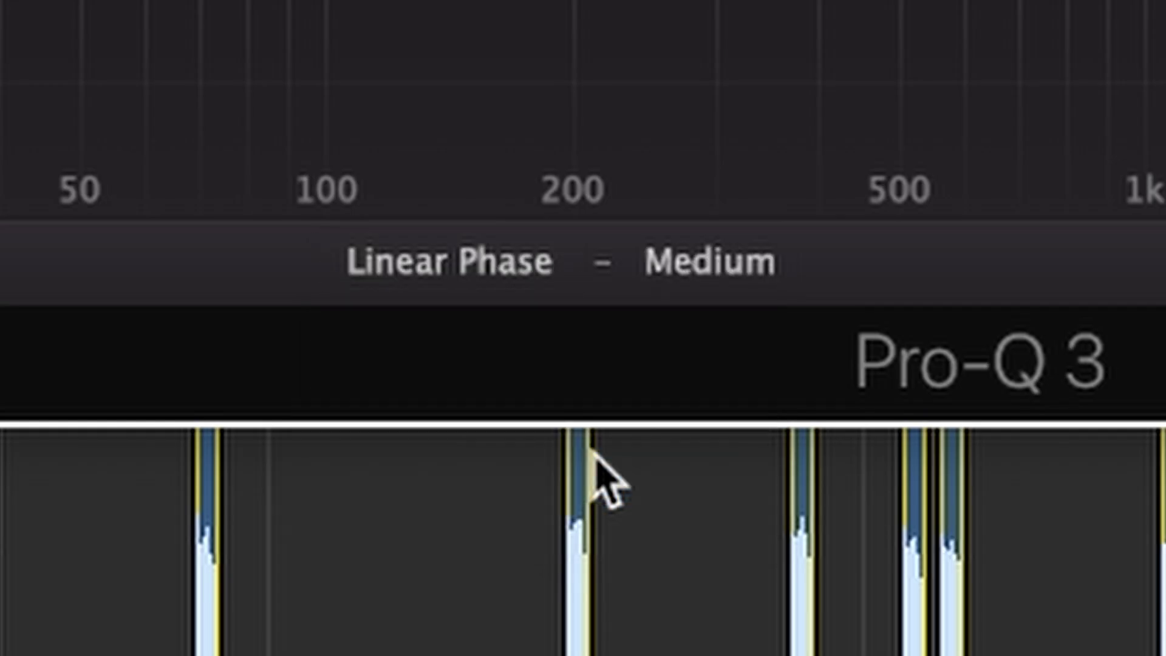
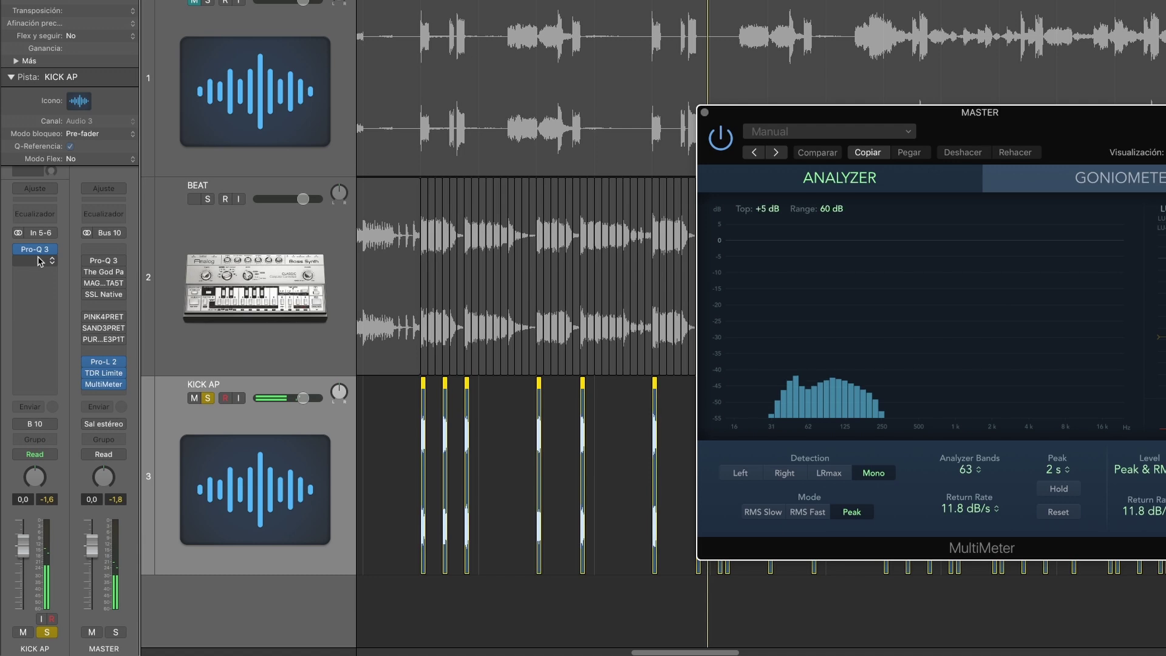
- Add an API-2500 compressor after the KICK AP equalizer with 0 dB threshold, 30 ms attack, 4:1 ratio and .05 s release
left_click(119, 282)
left_click(119, 282)
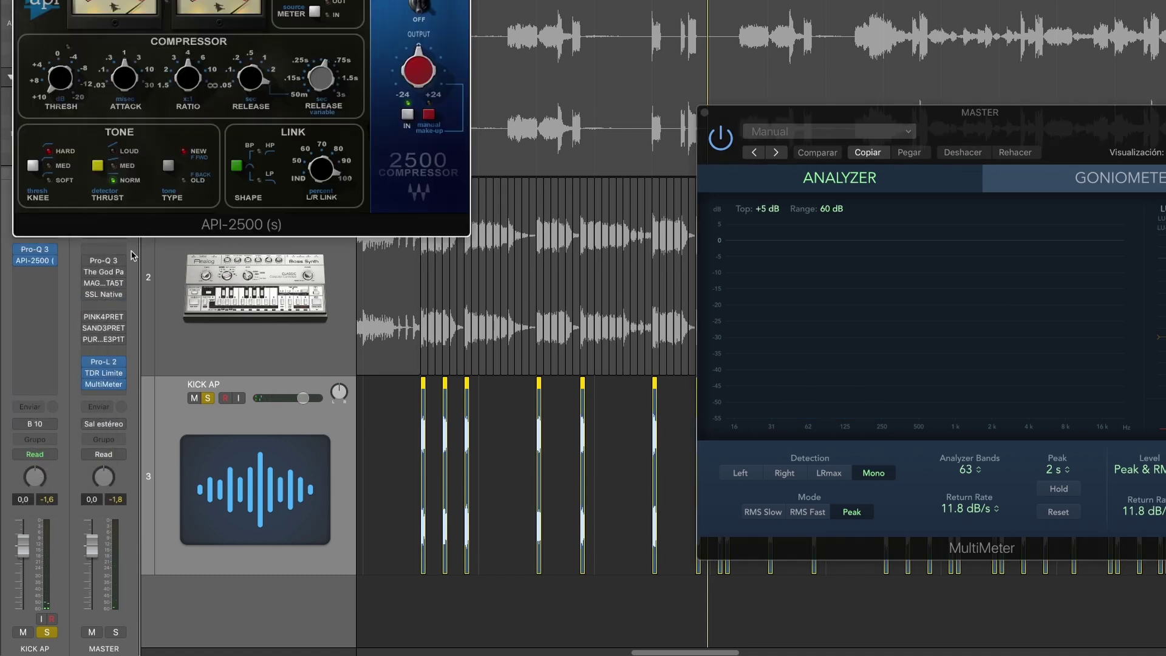
left_click_drag(239, 1, 462, 176)
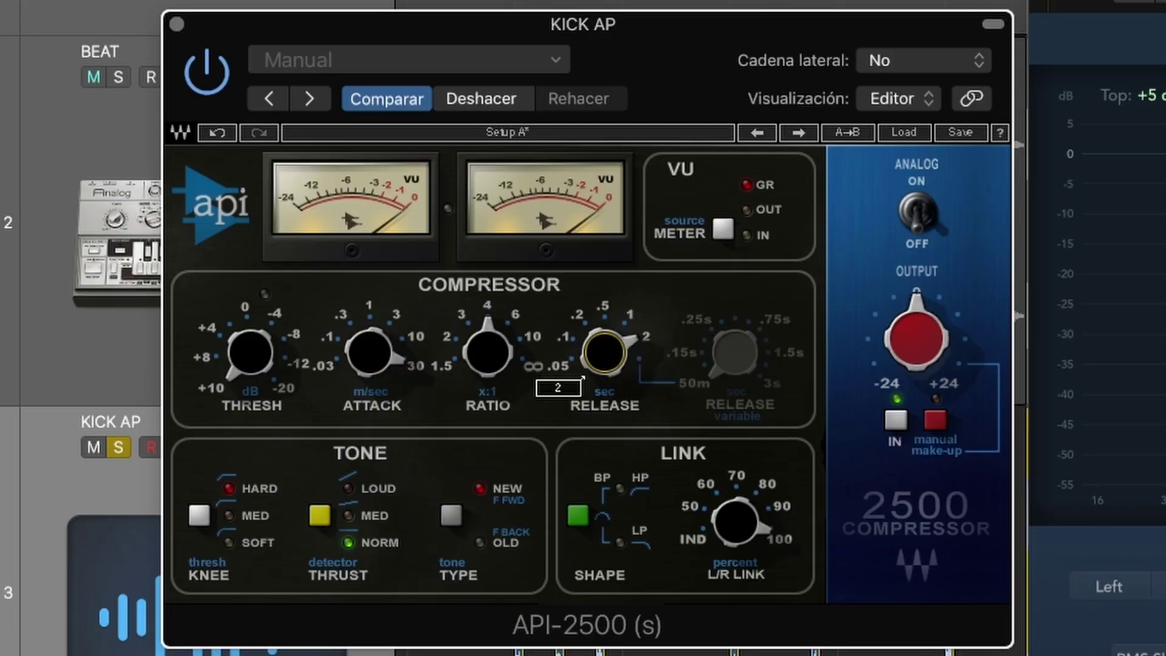
left_click_drag(261, 367, 261, 355)
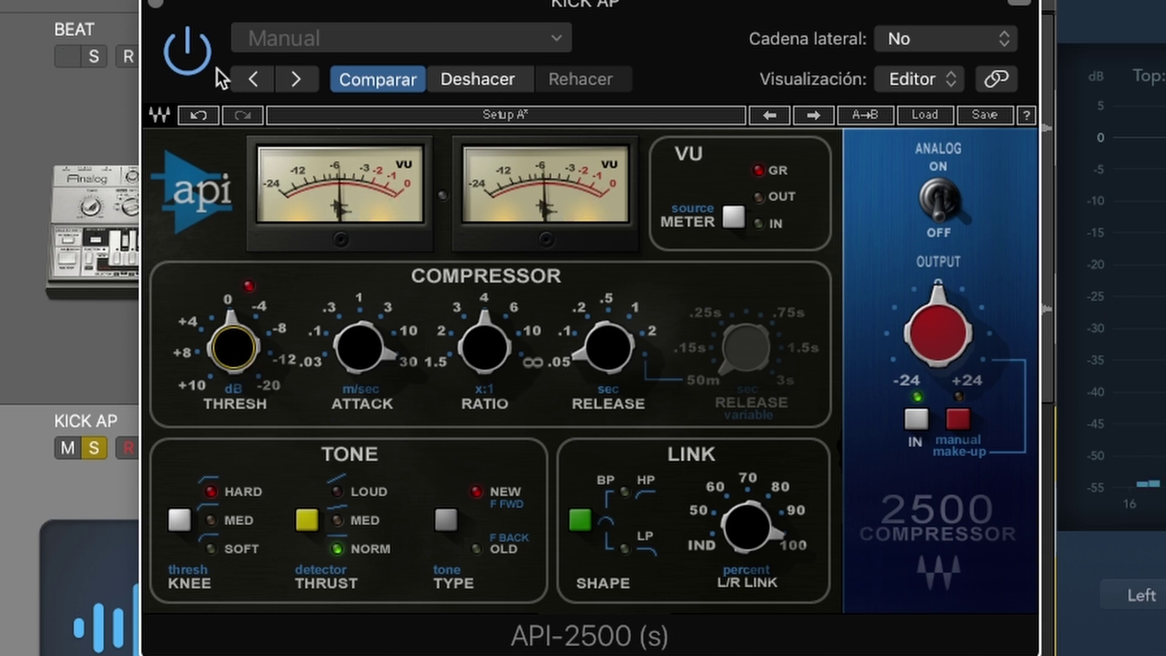
- Toggle the API-2500's bypass to compare the compression, and solo the KICK AP track
left_click(201, 63)
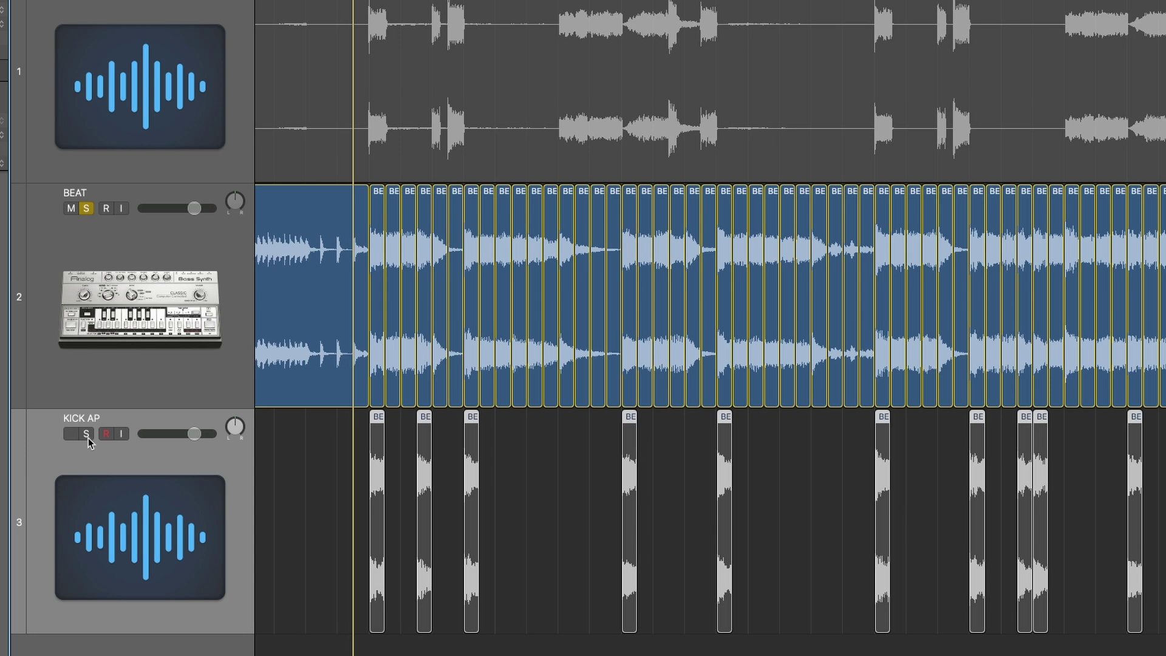
left_click(87, 434)
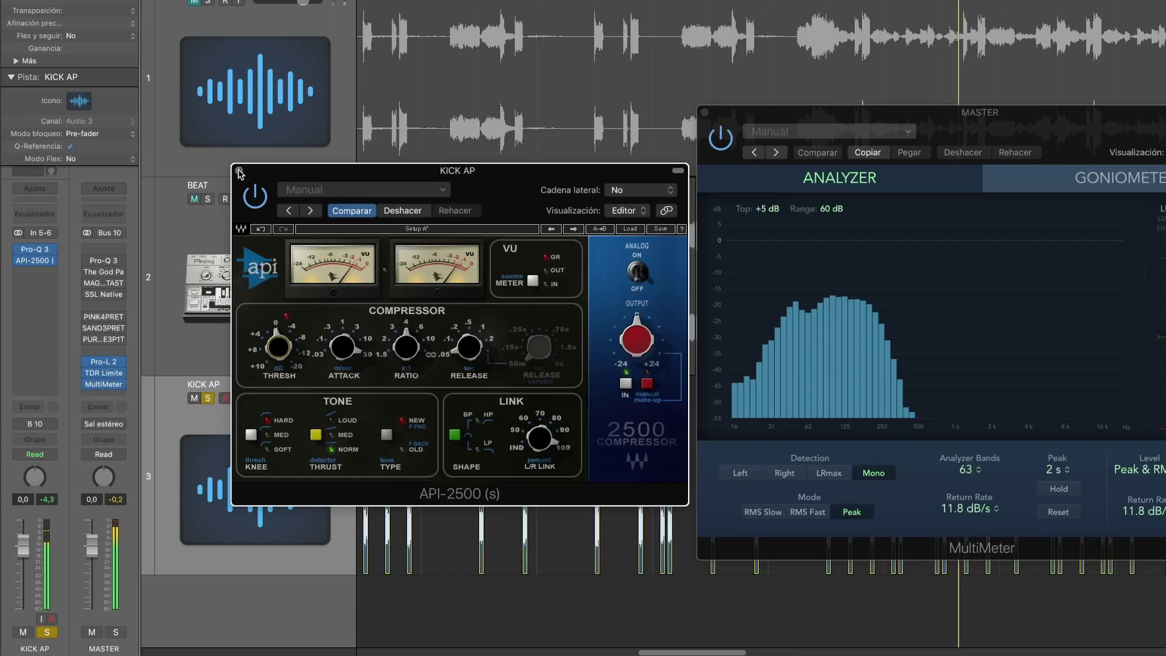
left_click(239, 171)
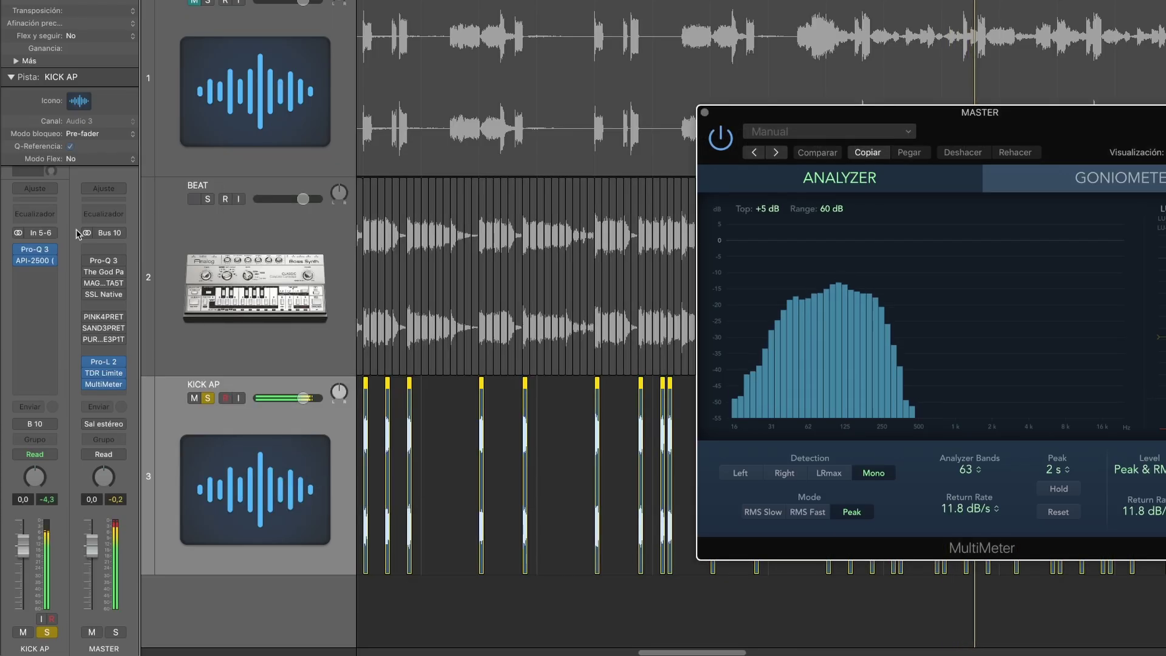
- Insert a second Pro-Q 3 after the API-2500 on the KICK AP channel and switch it to Linear Phase
left_click(35, 273)
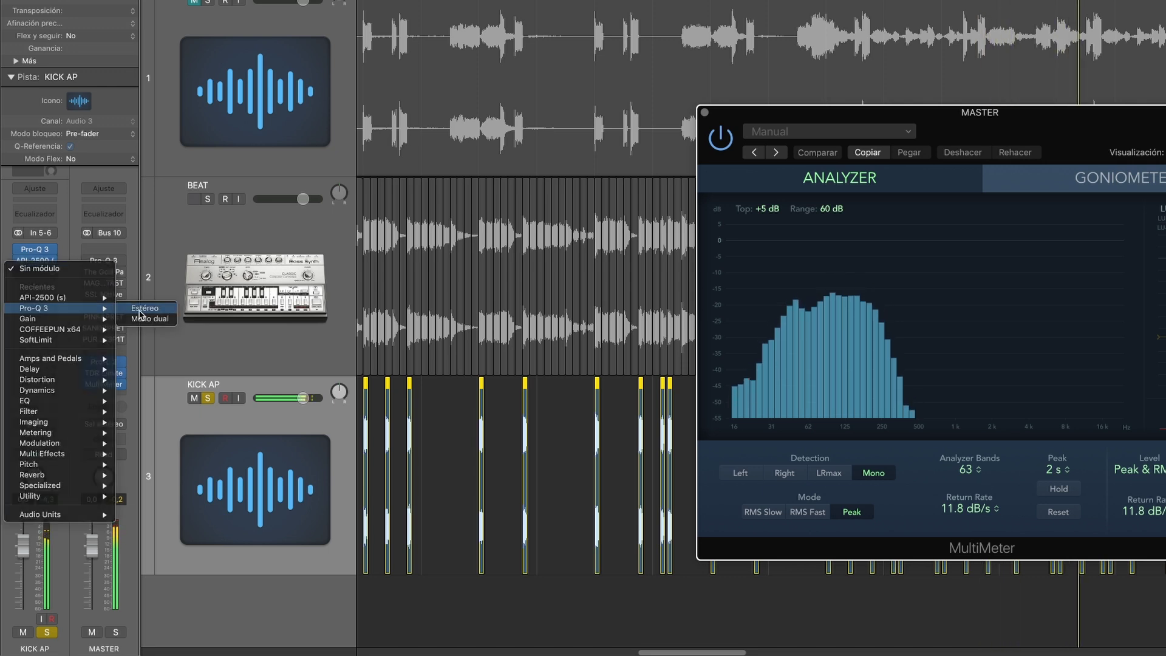
left_click(152, 322)
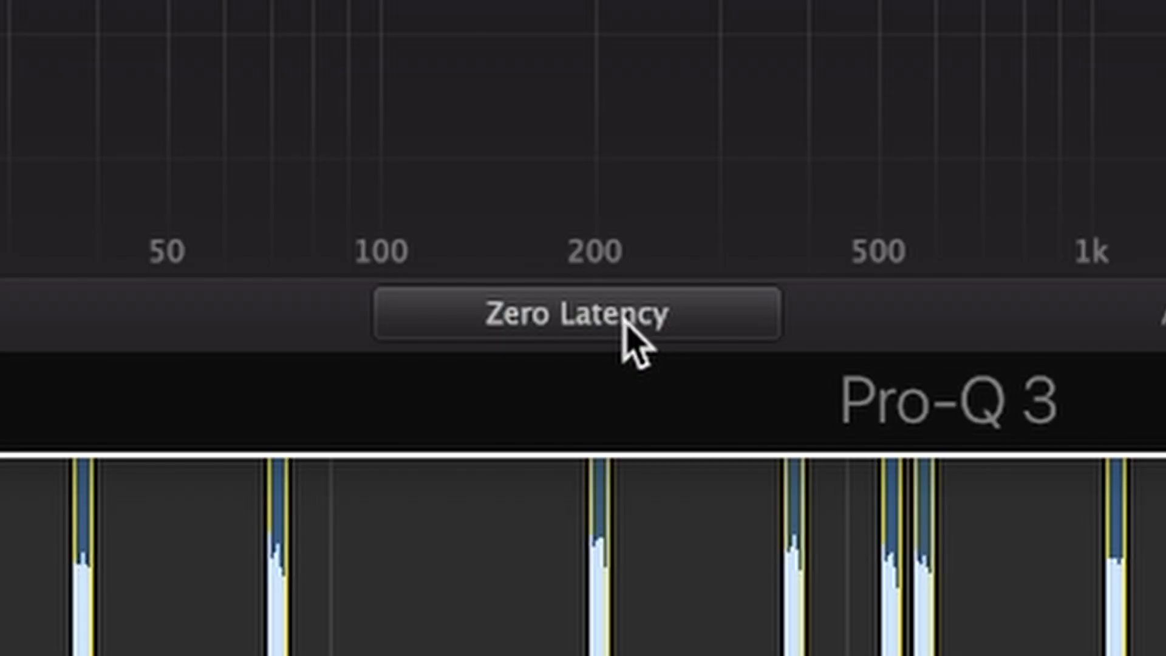
left_click(625, 321)
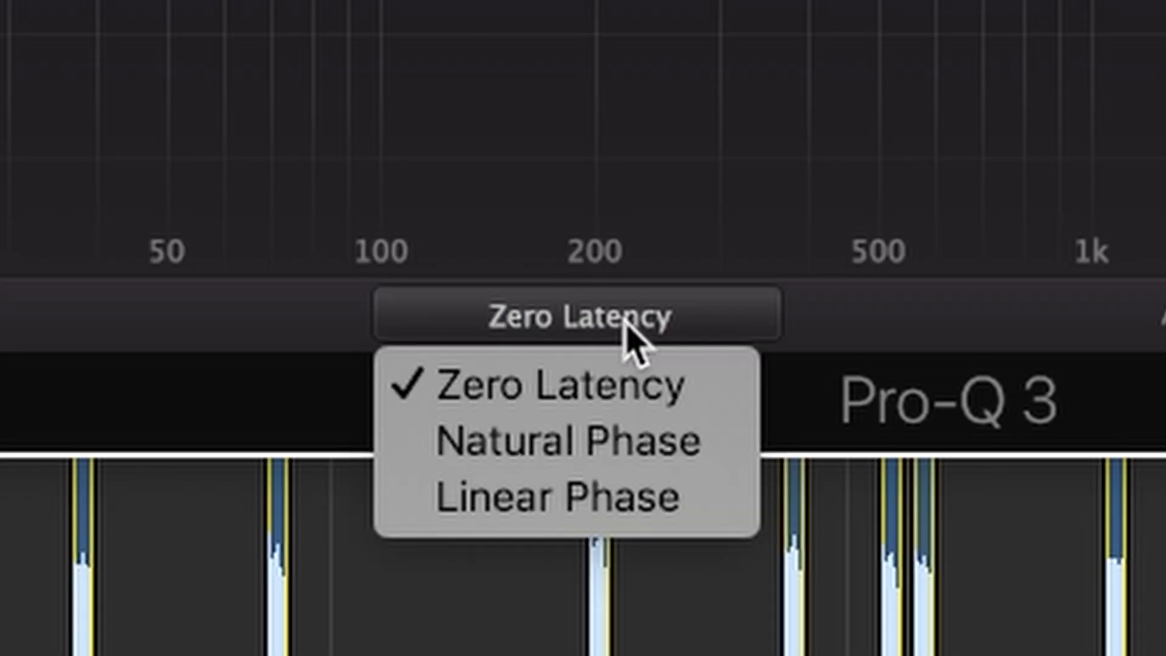
left_click(617, 498)
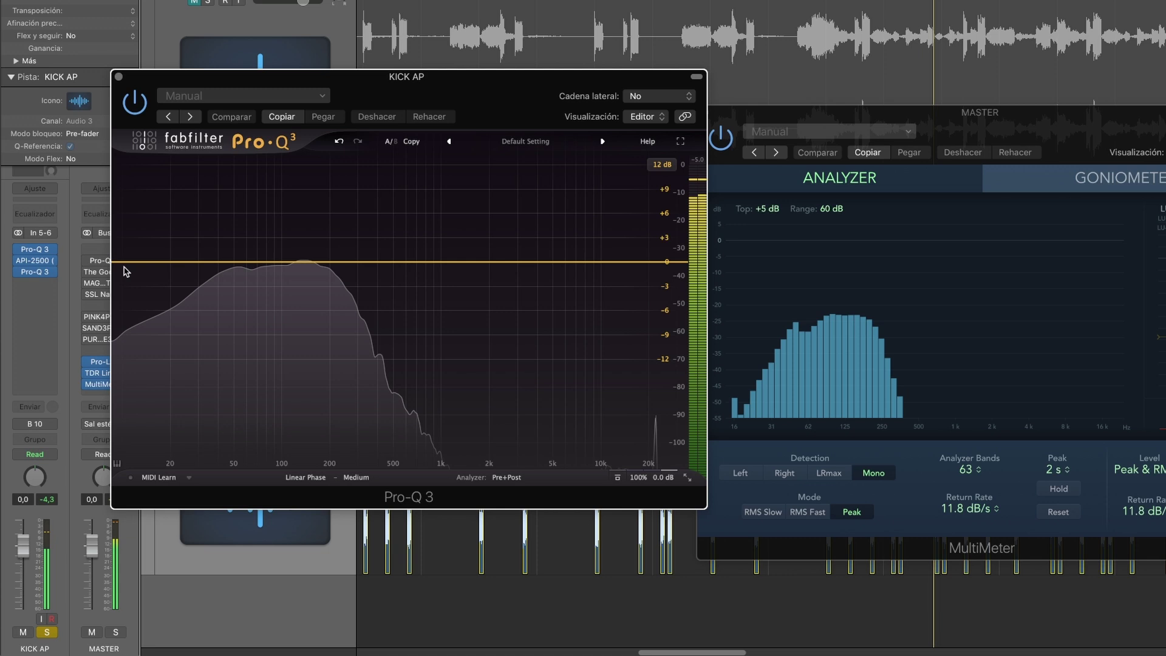
- In the second Pro-Q 3, add a low cut at about 20 Hz and a low-shelf boost at about 55 Hz
left_click(123, 262)
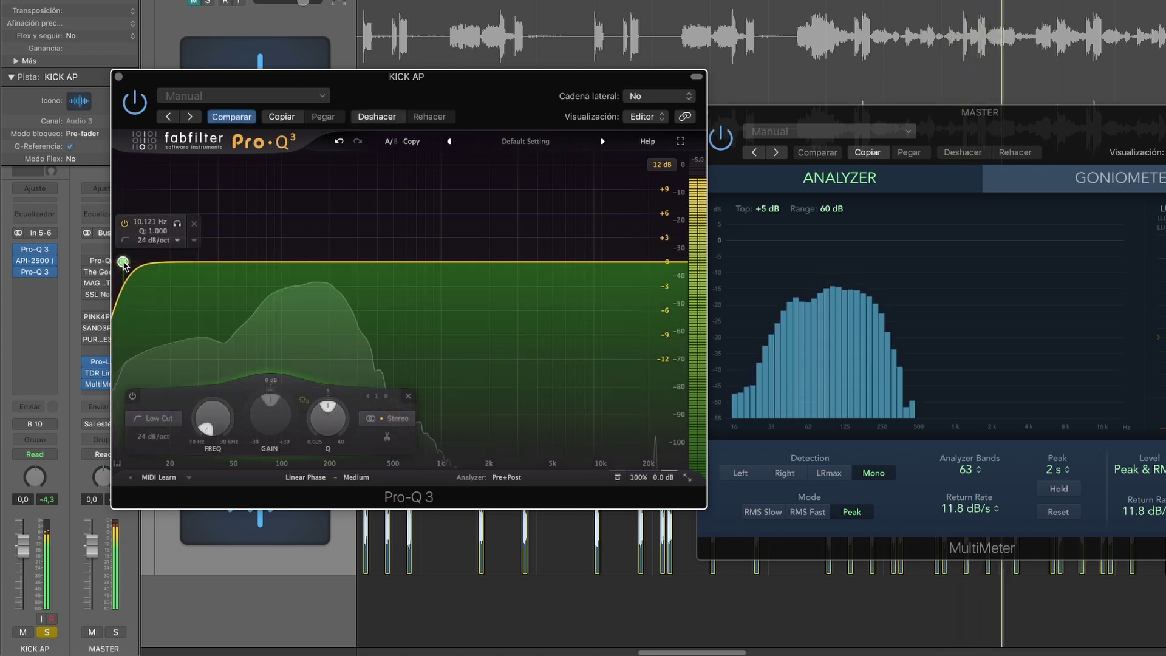
left_click_drag(123, 261, 171, 264)
left_click(217, 261)
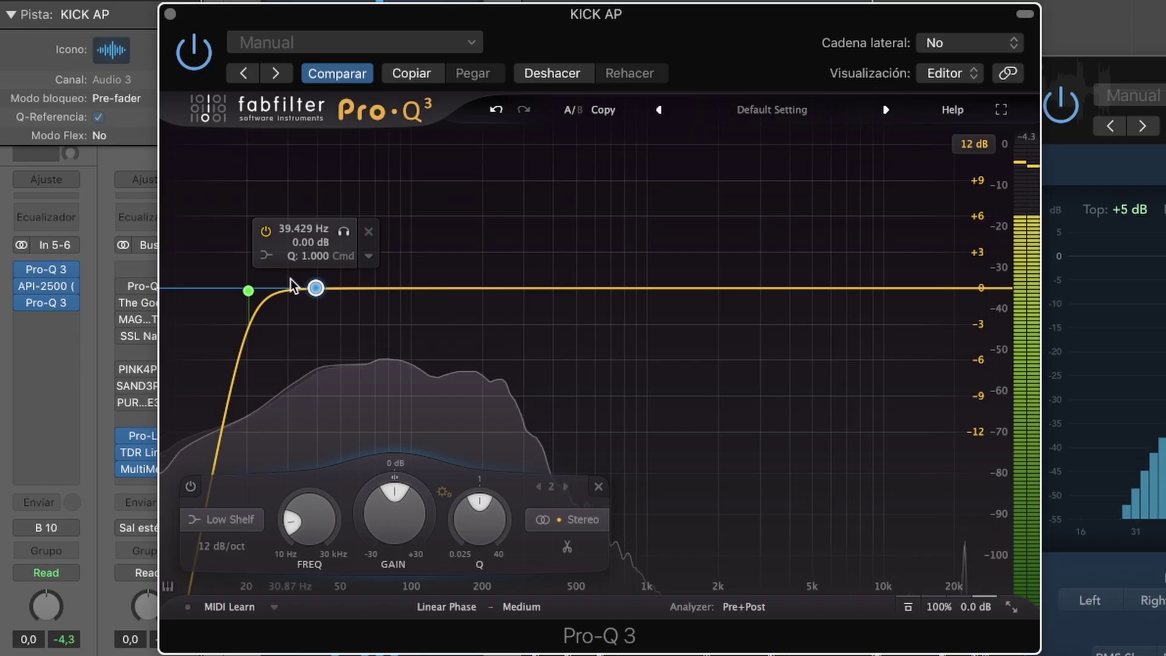
left_click_drag(290, 278, 342, 89)
- Set the low cut to 96 dB/oct at about 26 Hz and add a bell cut of about 2.9 dB near 104 Hz
left_click(252, 289)
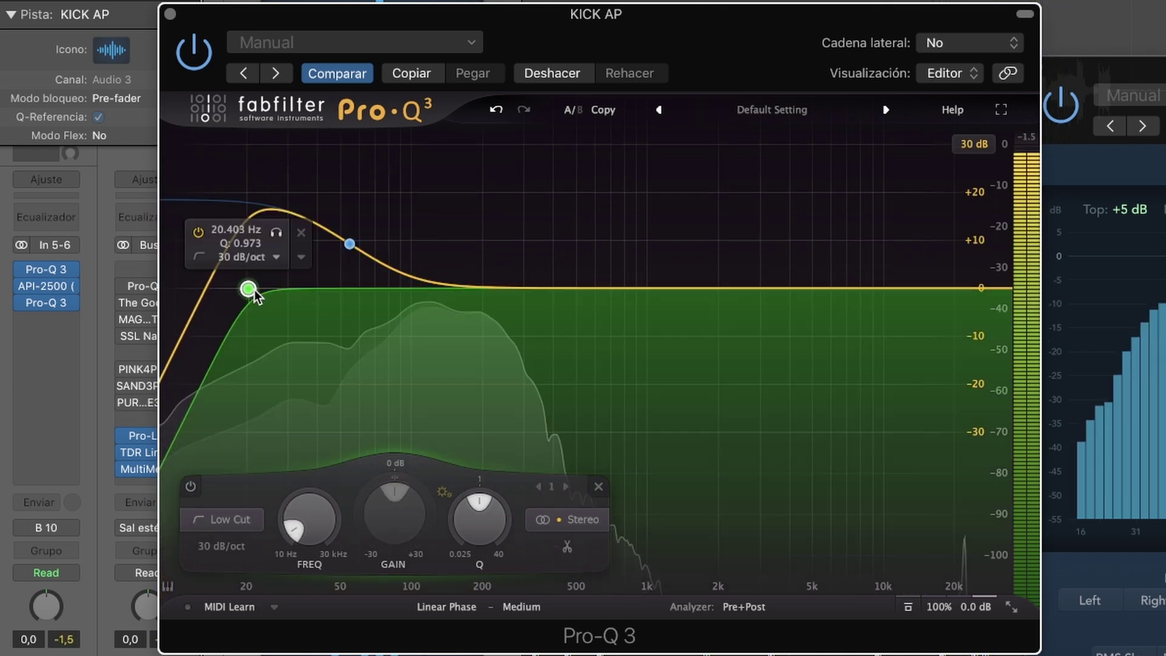
scroll(254, 289, "up", 3)
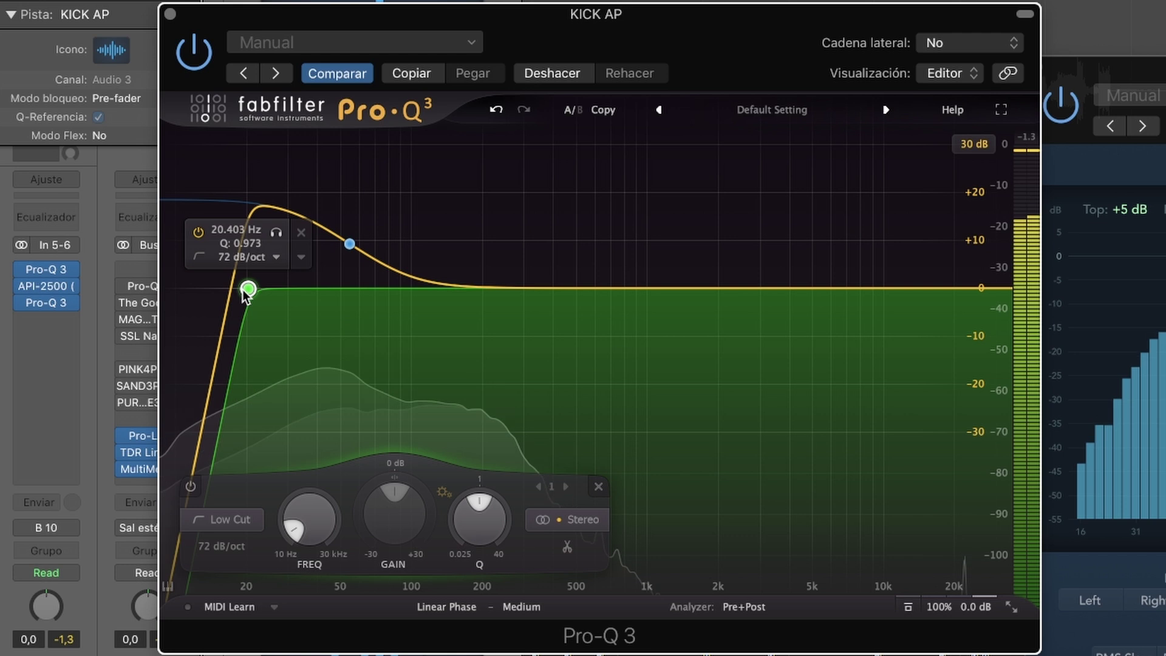
left_click_drag(247, 290, 271, 284)
scroll(272, 286, "up", 1)
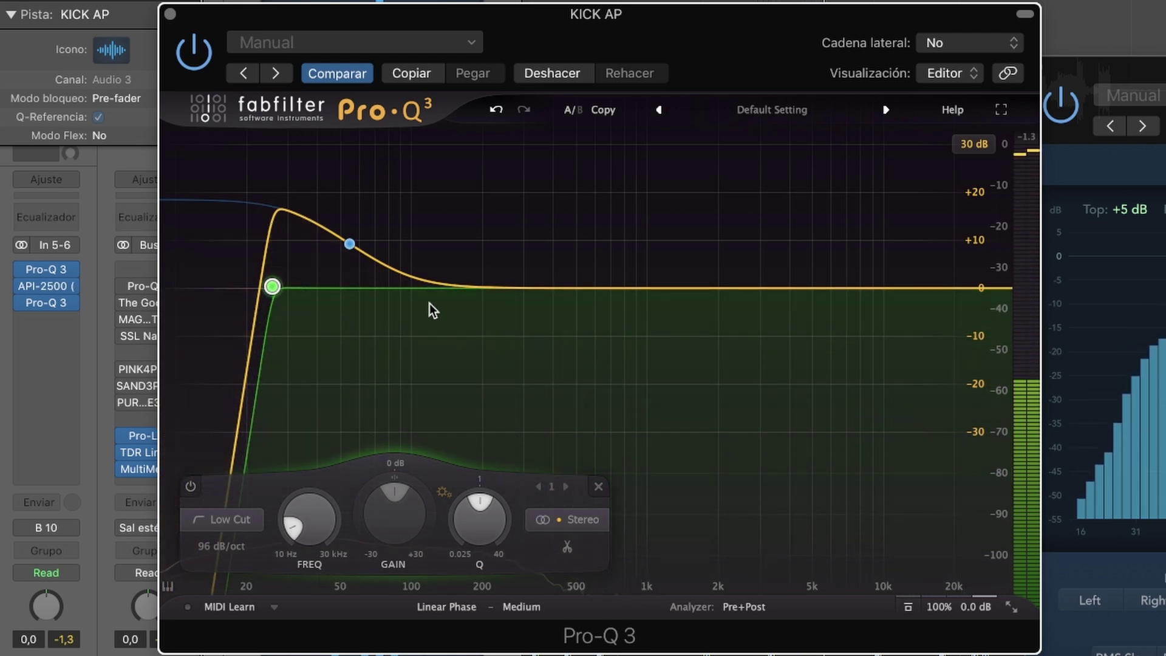
mouse_move(421, 285)
left_mouse_down()
mouse_move(413, 316)
mouse_move(414, 294)
left_mouse_up()
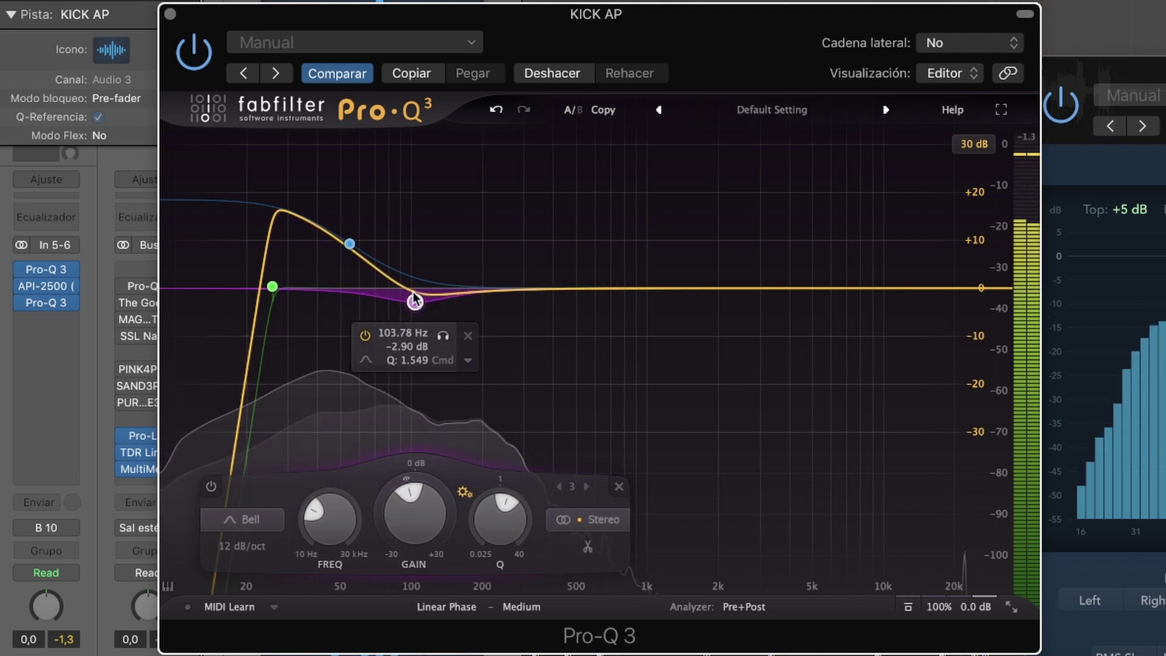
- Bypass and re-enable the second Pro-Q 3 to compare the kicks with and without its equalization
left_click(195, 52)
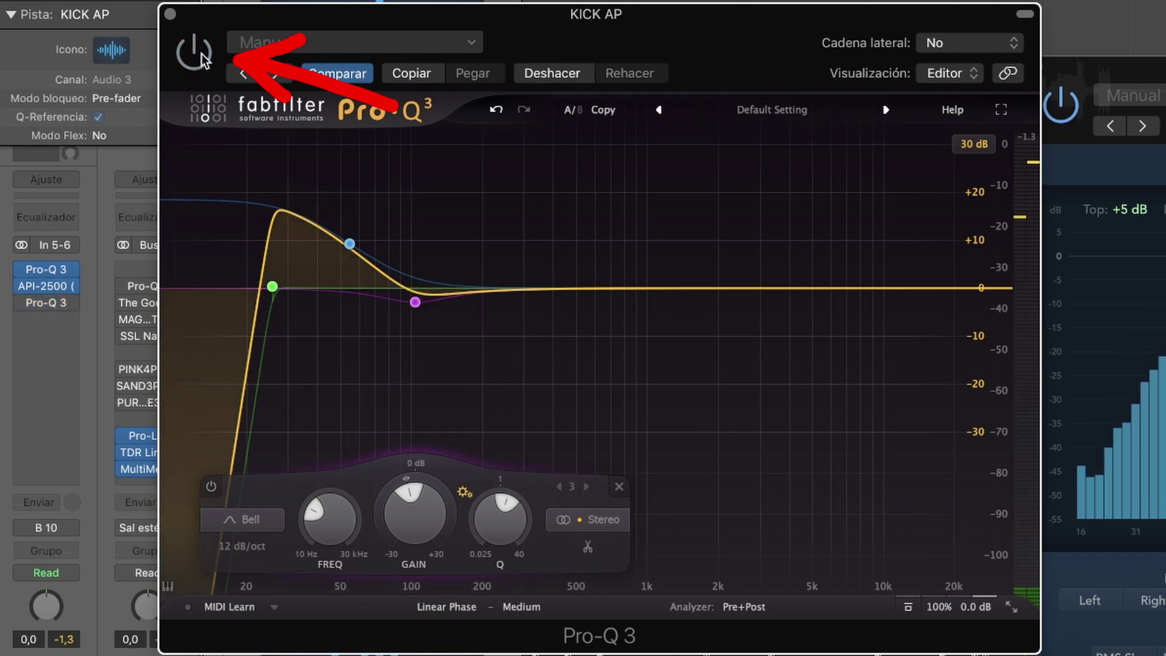
left_click(201, 53)
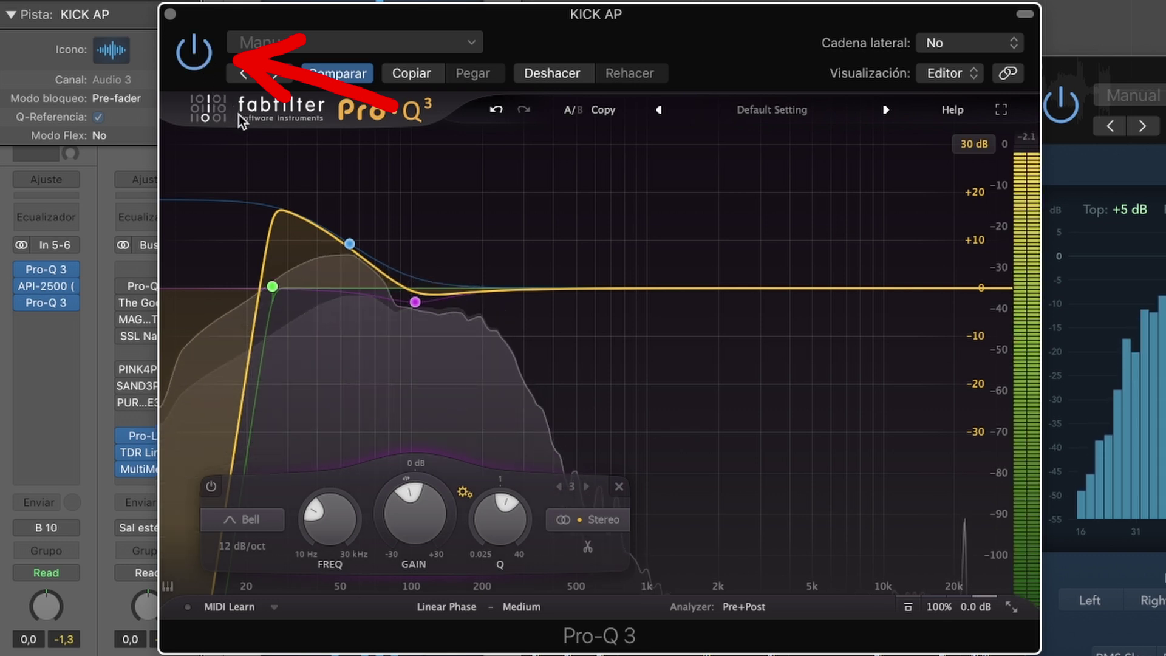
mouse_move(44, 307)
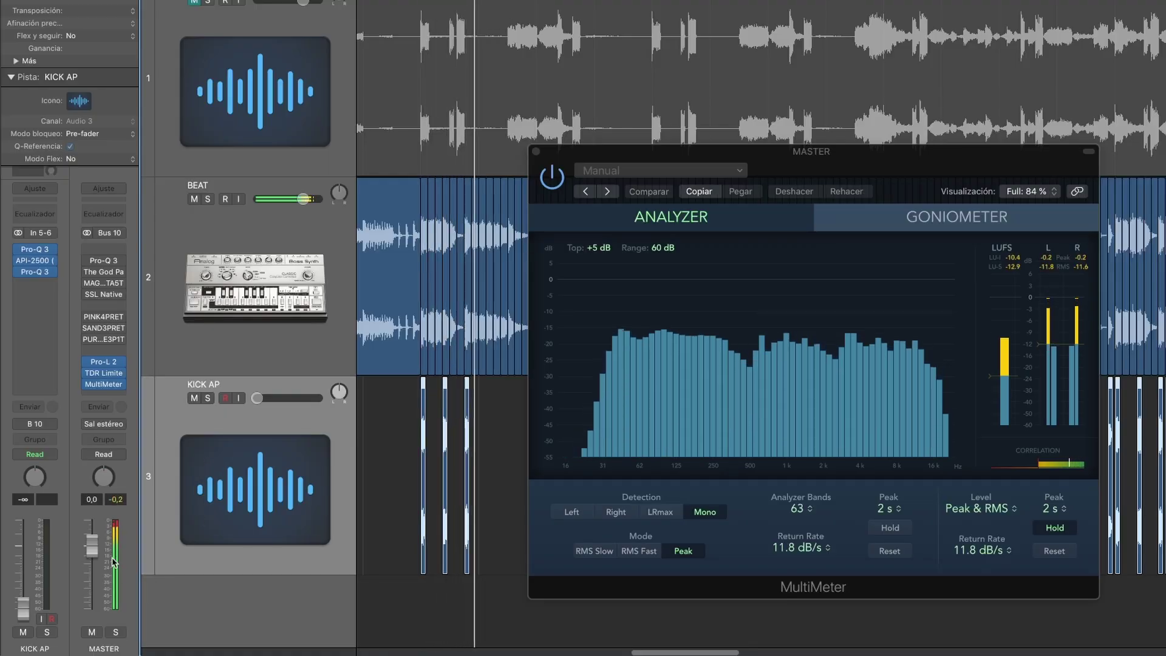
- Raise the KICK AP channel fader from its minimum to about -9.4 dB
left_click_drag(30, 611, 30, 603)
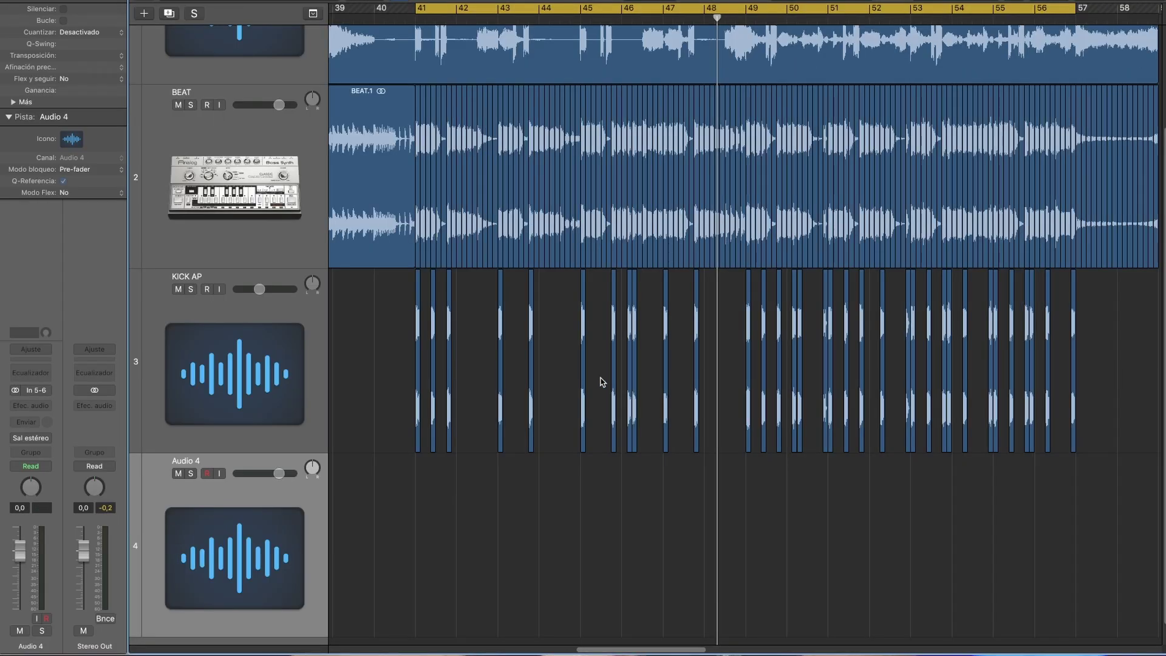
- Copy the beat region onto the BASS AP track, extend it to the song's end, and set the drag mode to Sin superpos
left_click_drag(371, 255, 371, 456)
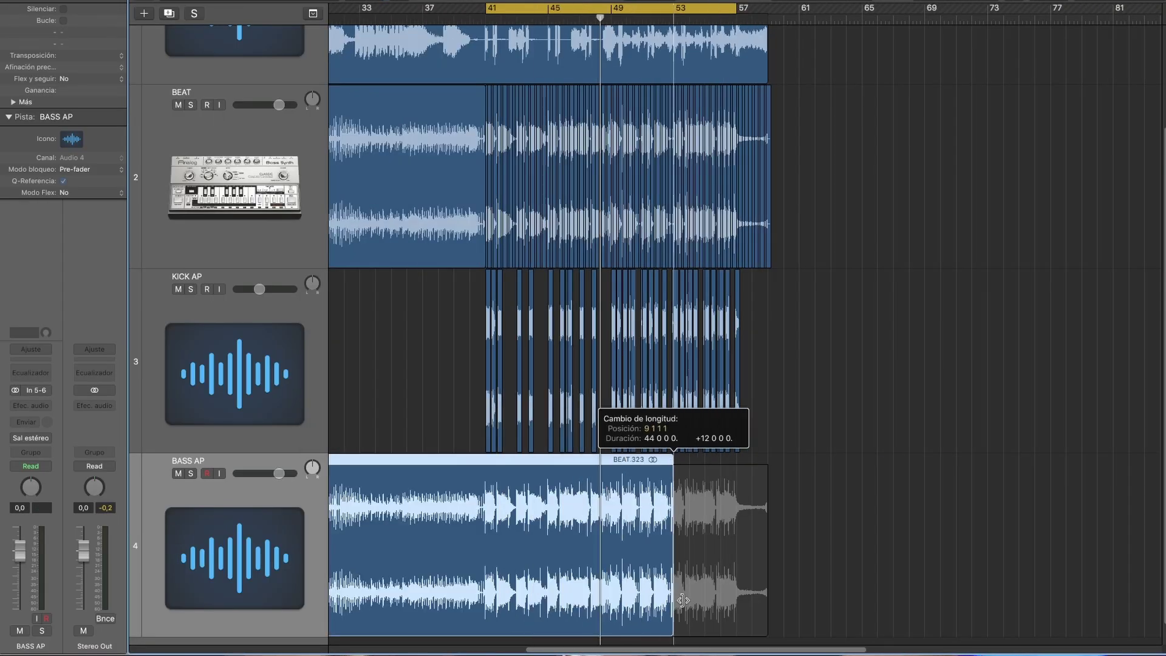
left_click_drag(707, 590, 804, 591)
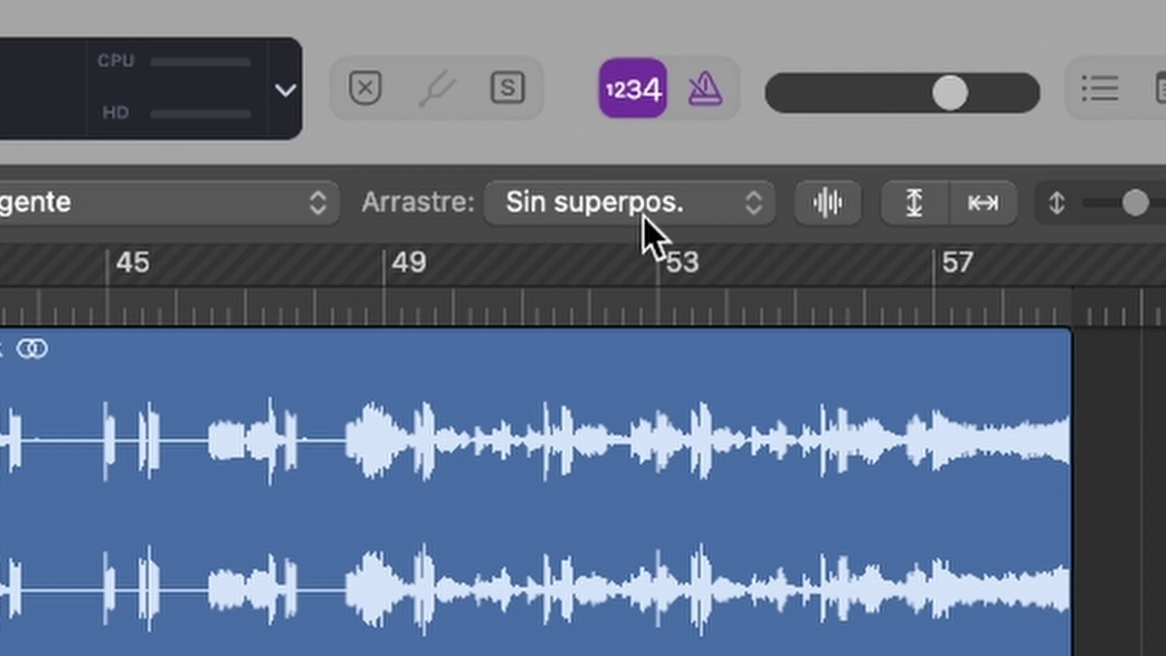
left_click(649, 232)
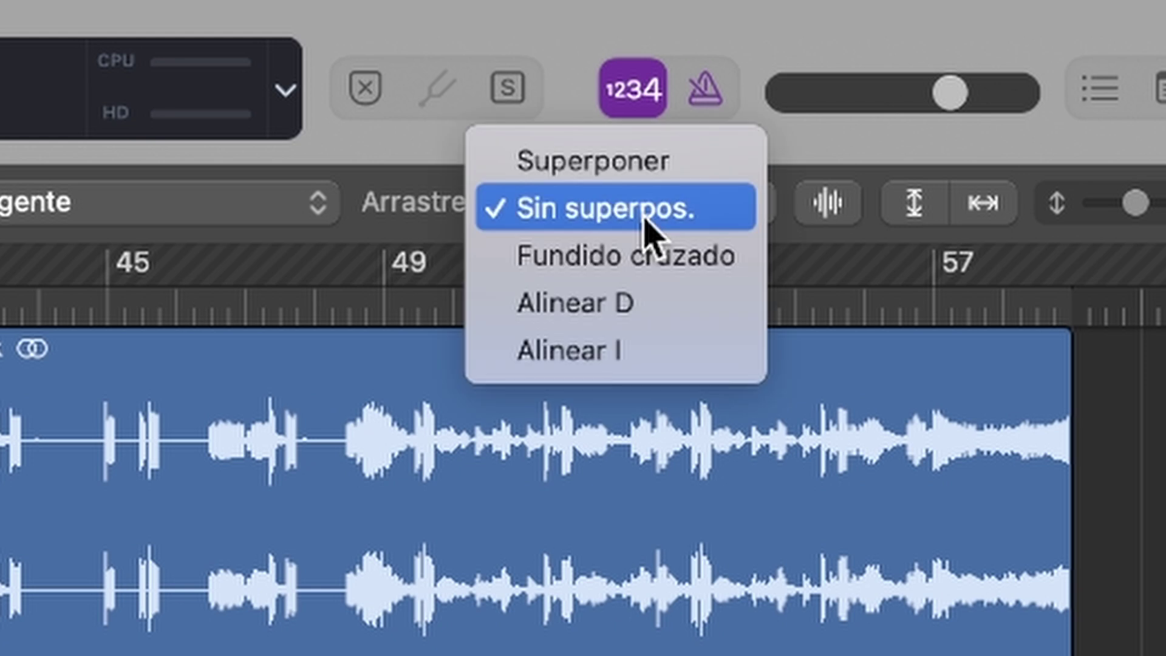
left_click(613, 217)
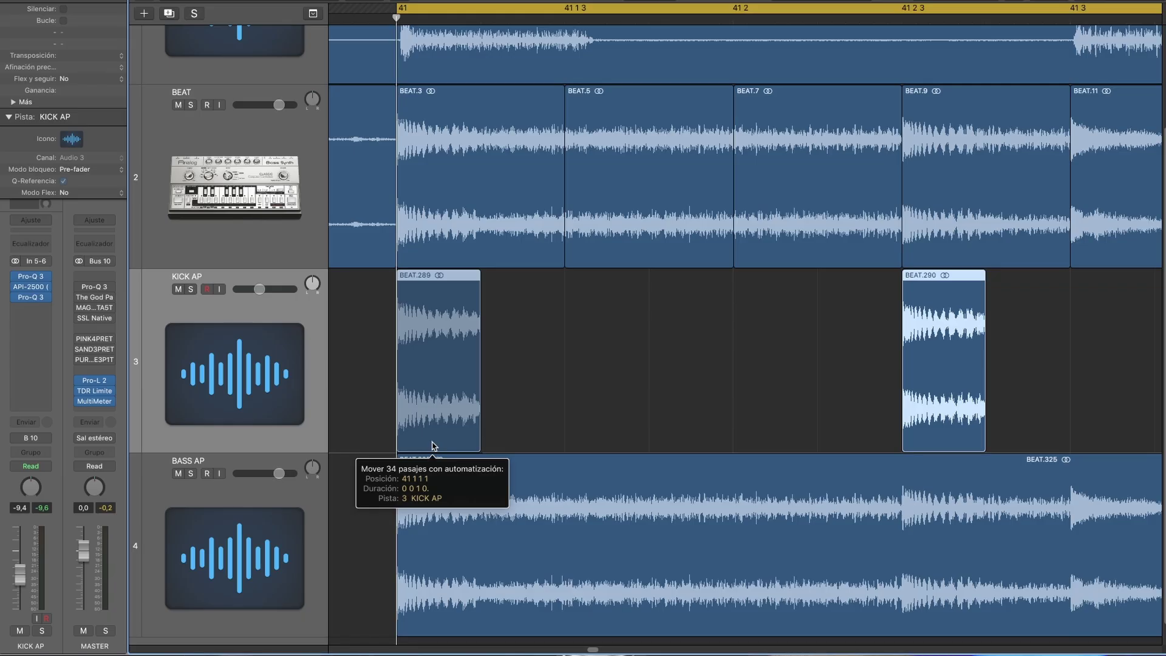
- Copy all the KICK AP regions onto BASS AP at the same positions and delete the copies to cut the kicks out
left_click_drag(432, 443, 429, 466)
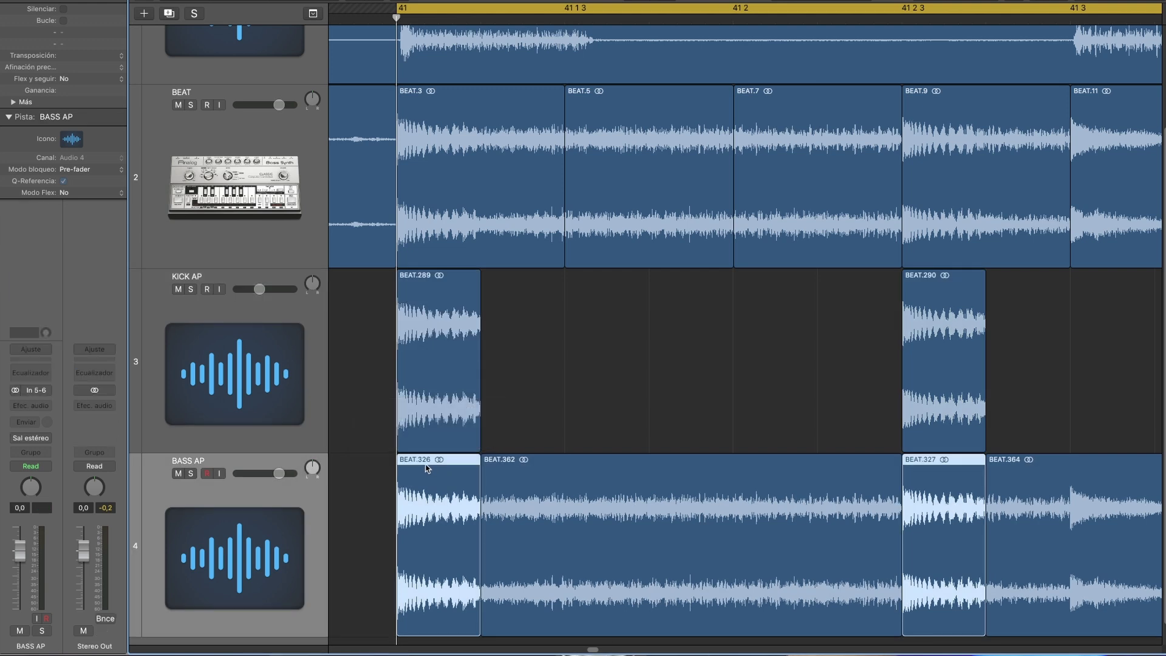
key("Delete")
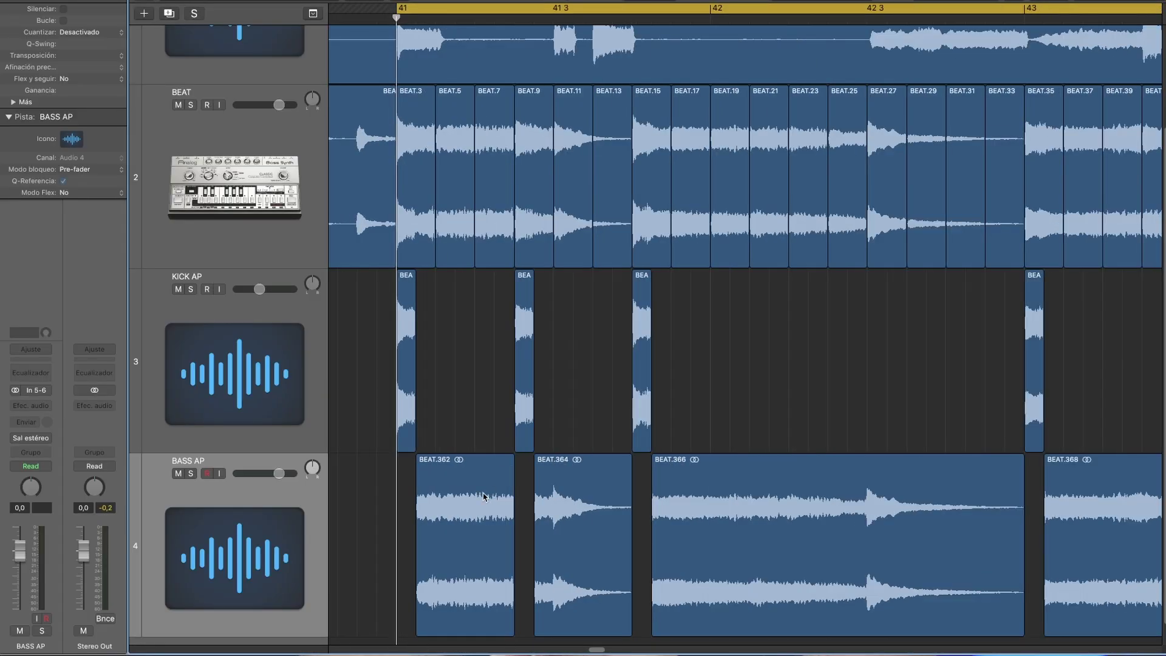
scroll(484, 497, "down", 3)
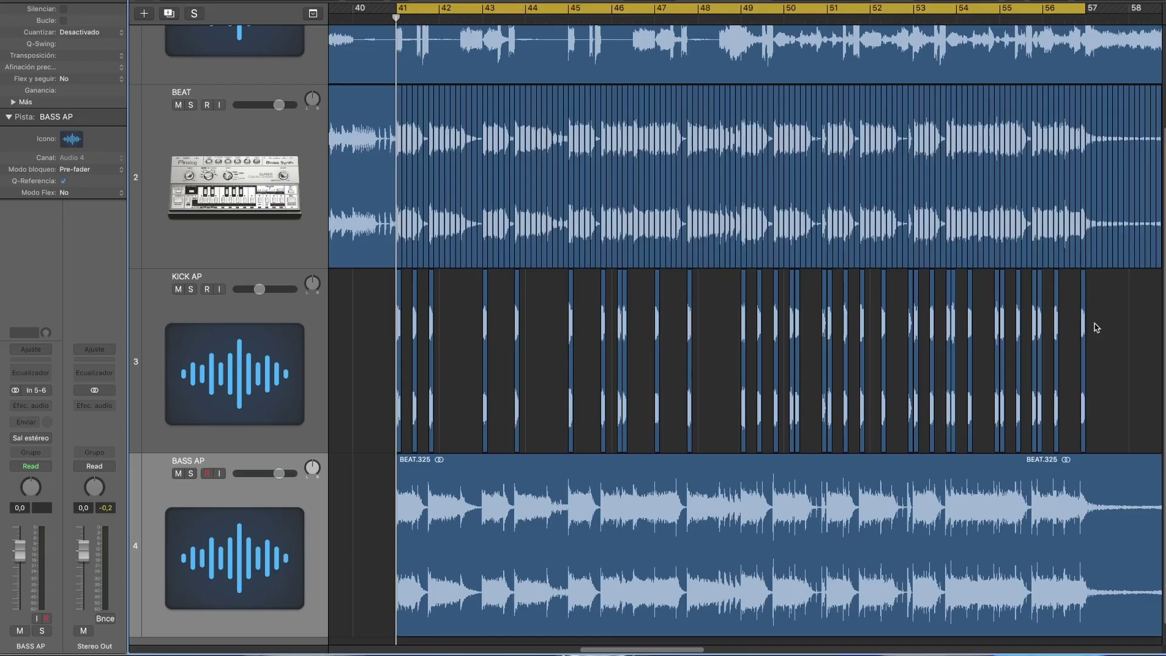
left_click_drag(1096, 328, 385, 307)
scroll(433, 447, "up", 5)
left_click(433, 446)
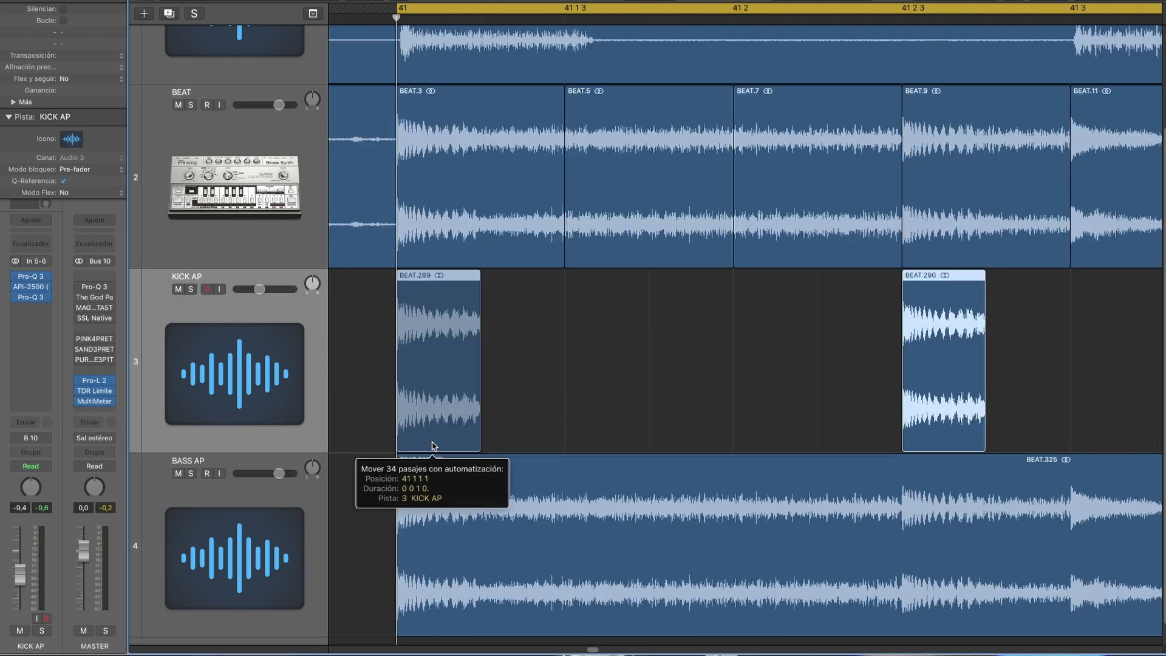
left_click_drag(433, 446, 428, 466)
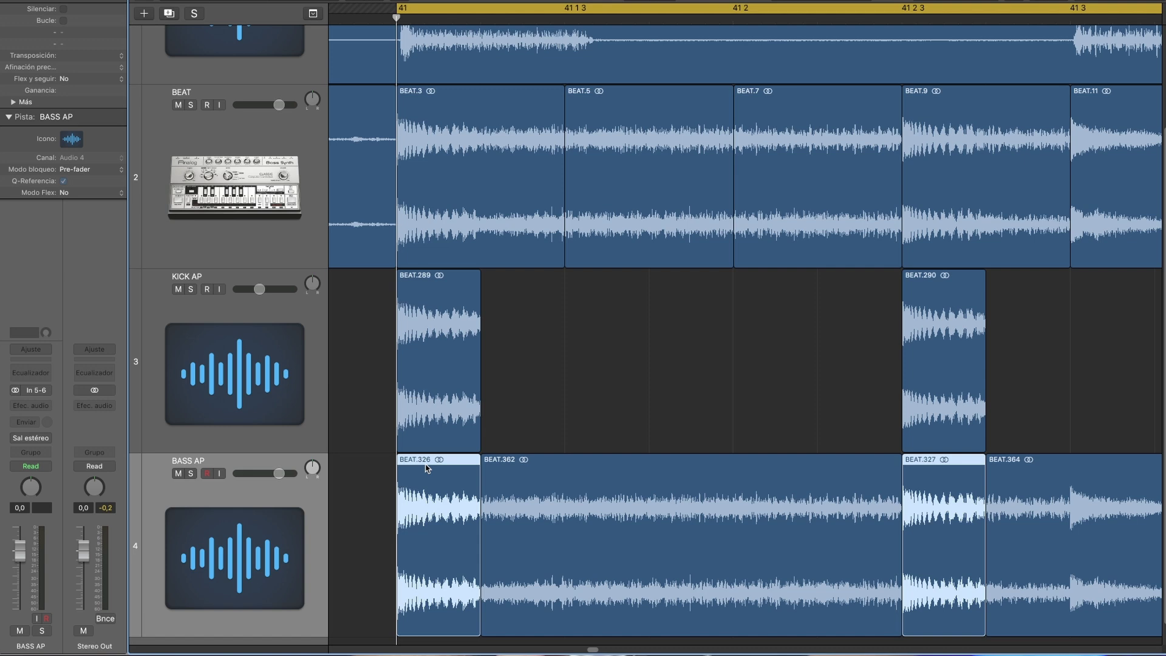
key("Delete")
scroll(427, 468, "down", 5)
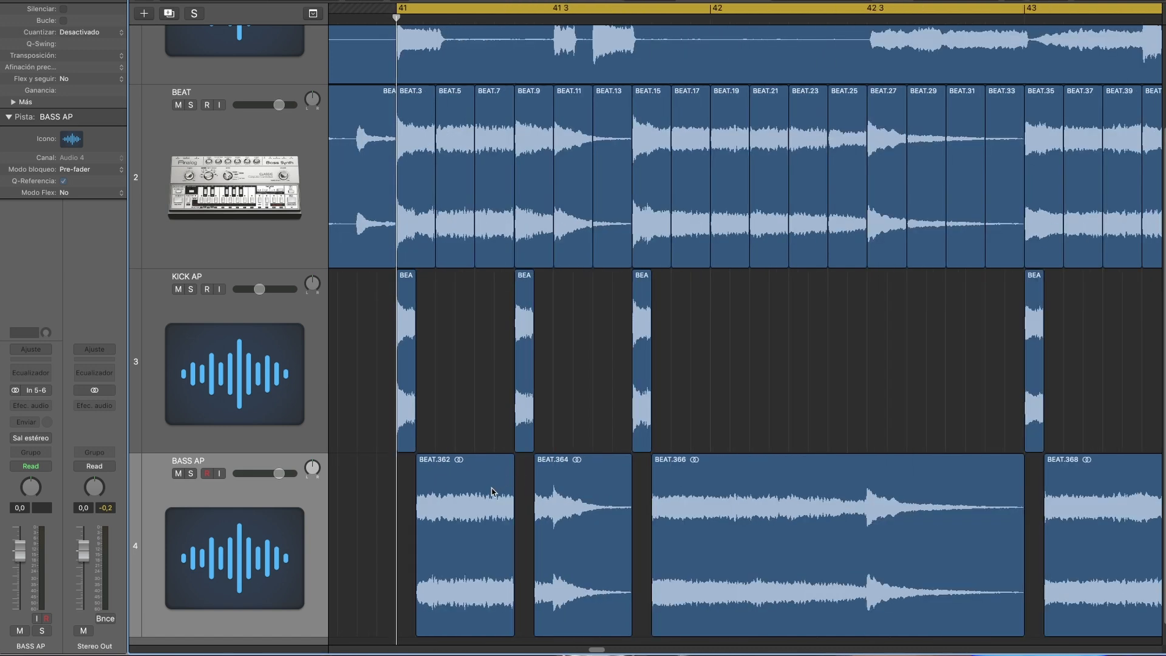
- Solo BASS AP and play it from bar 41 to check the bass with the kicks cut out
key("ctrl+s")
key("space")
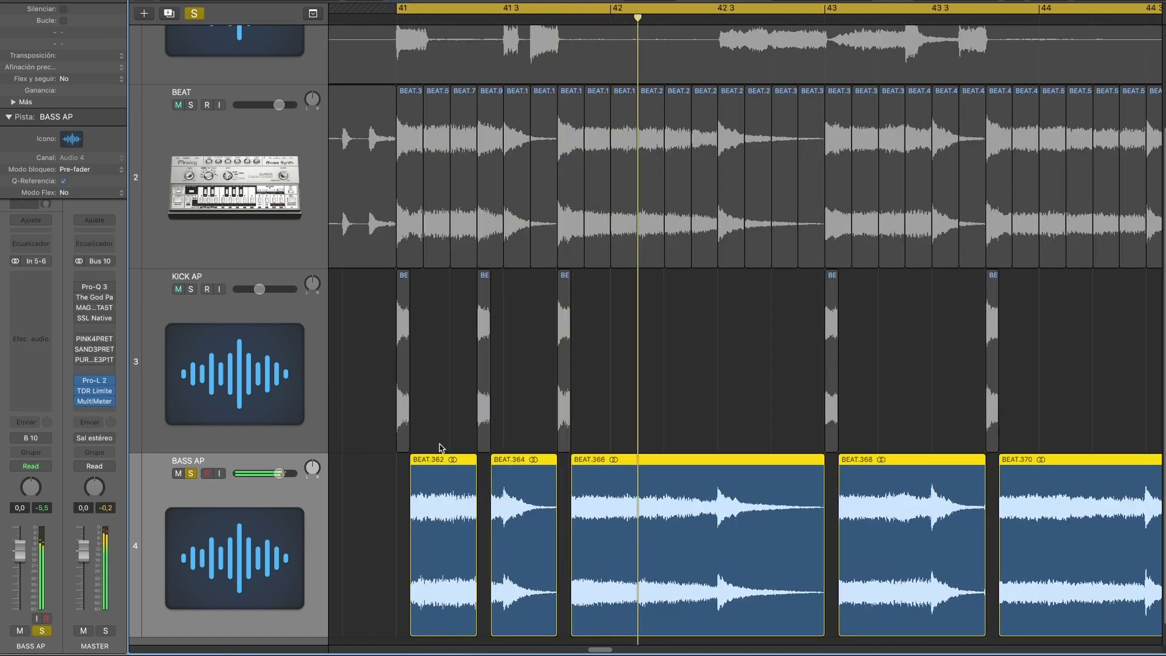
scroll(518, 484, "down", 2)
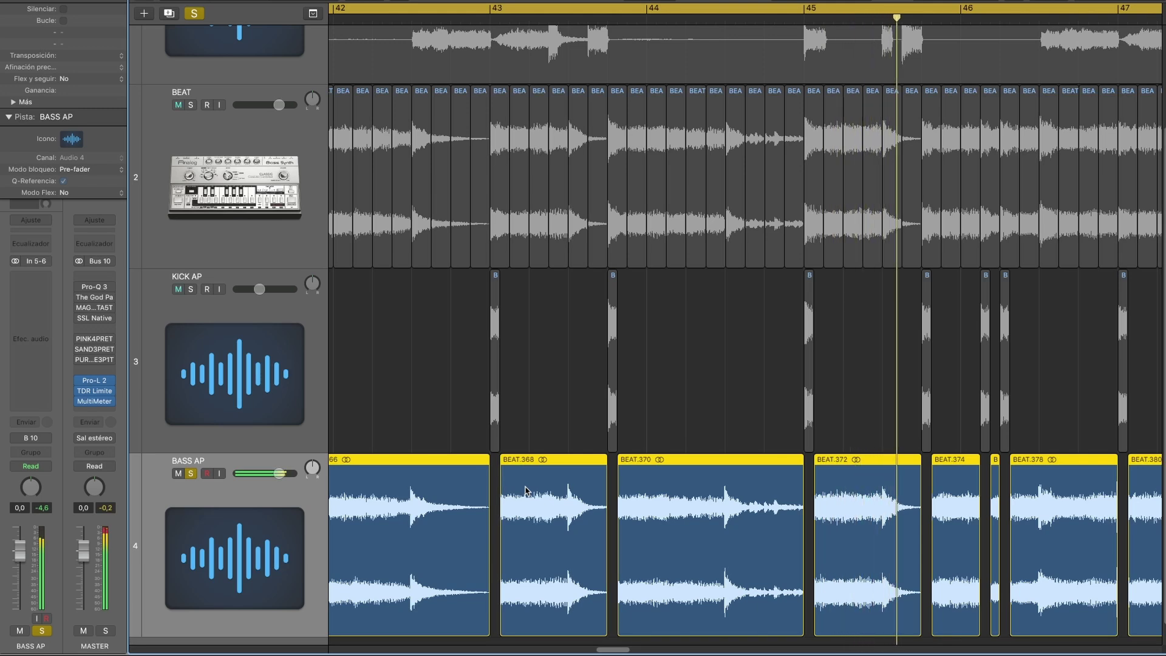
scroll(525, 491, "right", 3)
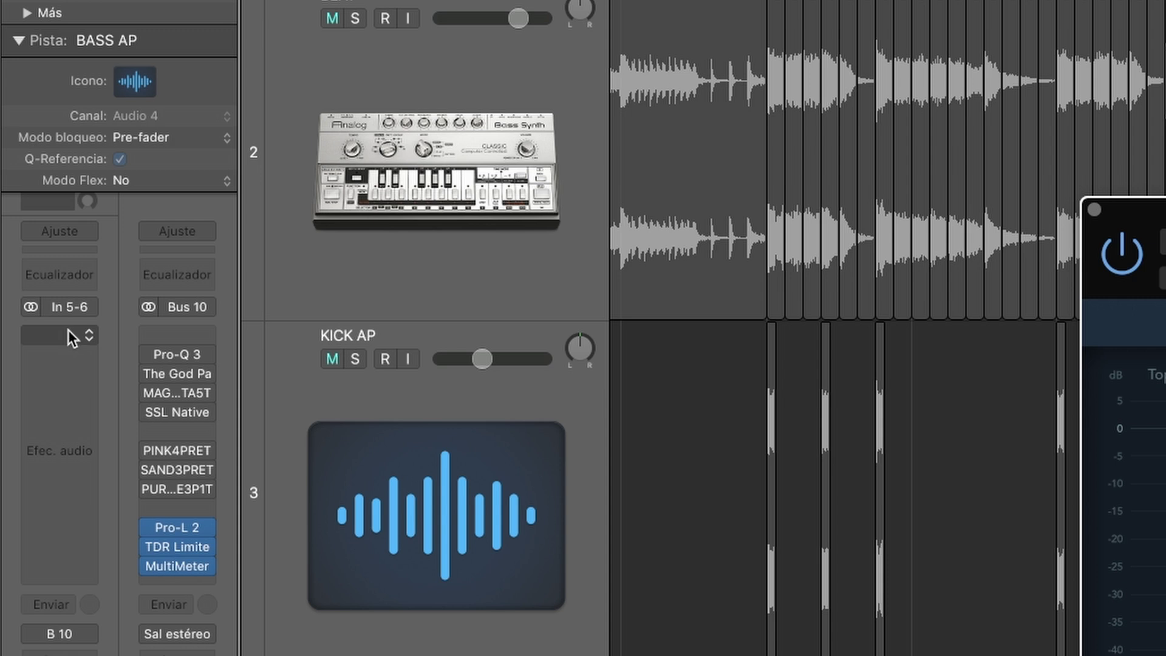
- Insert a stereo Pro-Q 3 on the BASS AP channel and switch it to Linear Phase
left_click(68, 334)
mouse_move(152, 379)
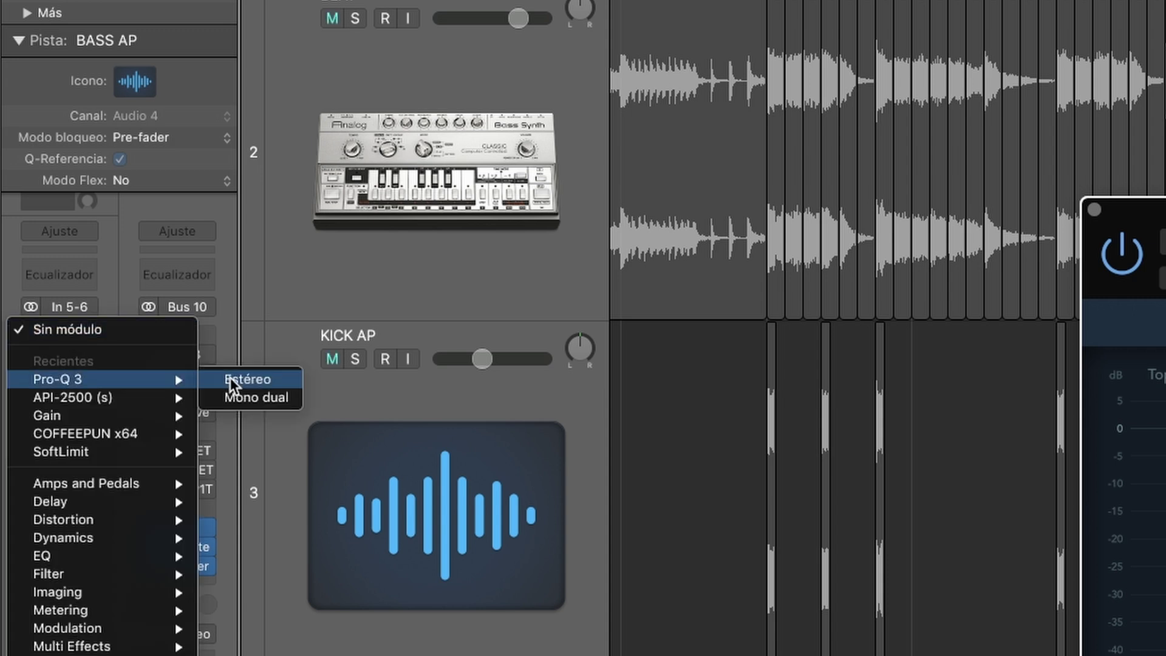
left_click(231, 377)
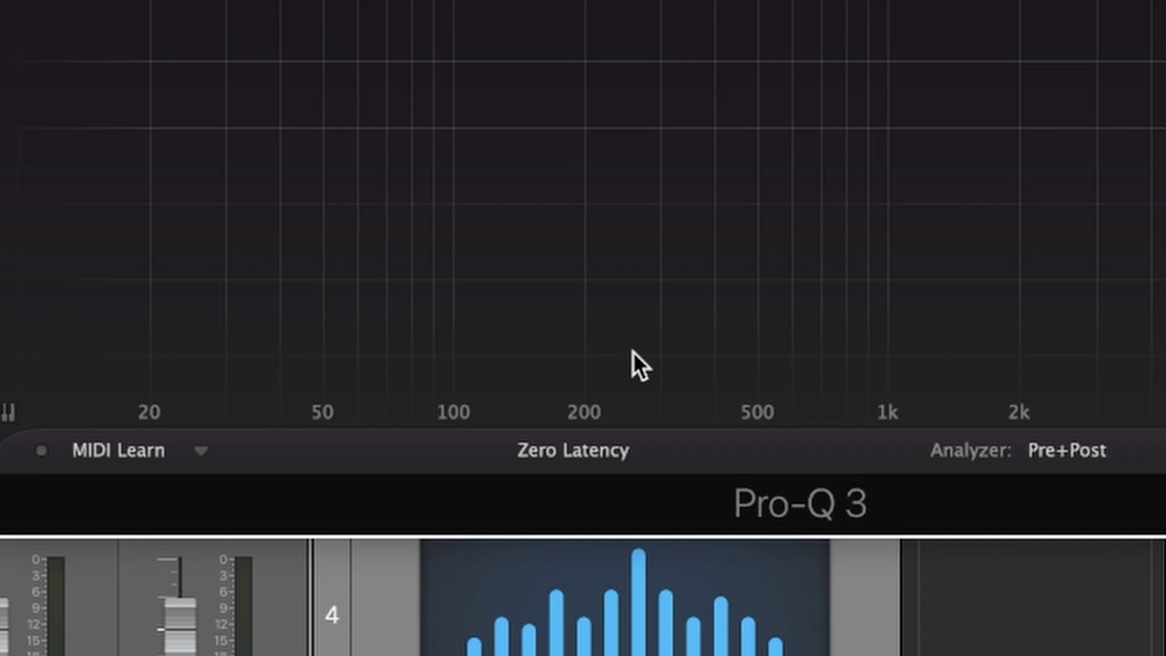
left_click(576, 449)
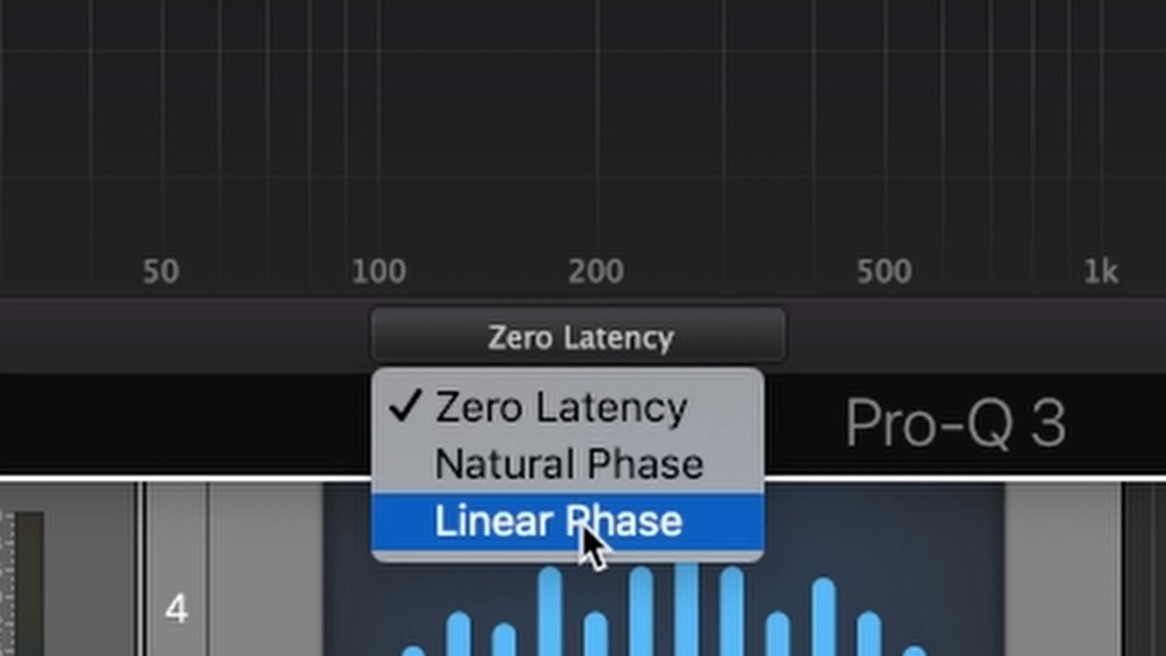
left_click(586, 535)
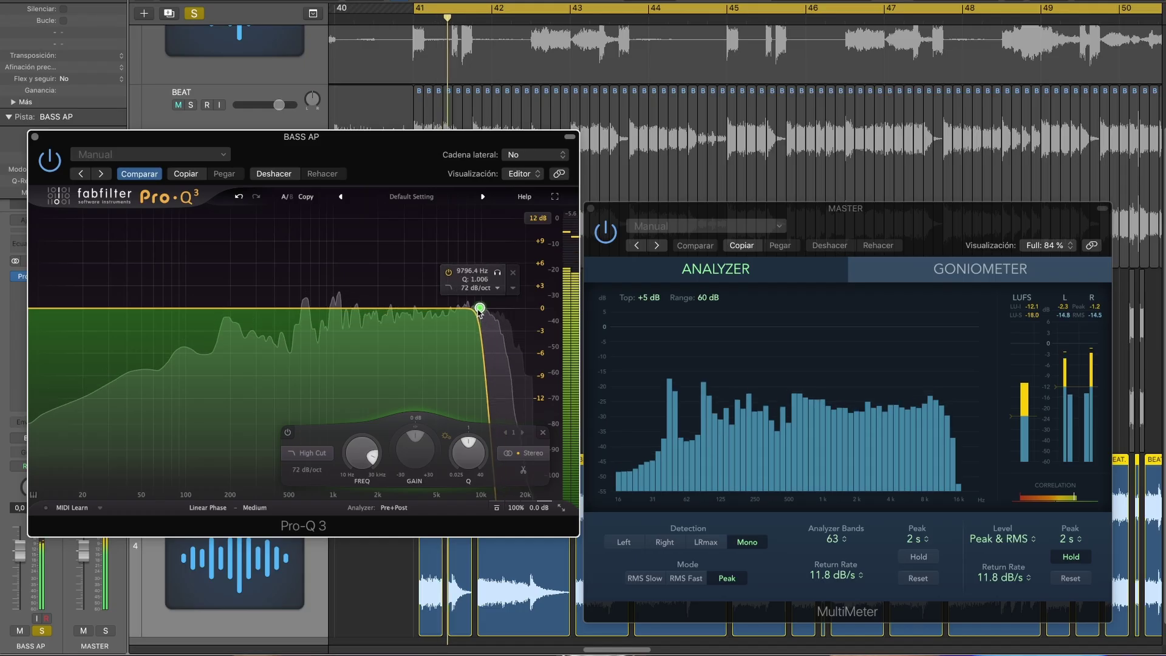
- In the BASS AP Pro-Q 3, bring the 72 dB/oct high cut down to about 200 Hz
left_click_drag(479, 308, 339, 302)
mouse_move(867, 110)
left_mouse_down()
mouse_move(648, 111)
mouse_move(875, 109)
left_mouse_up()
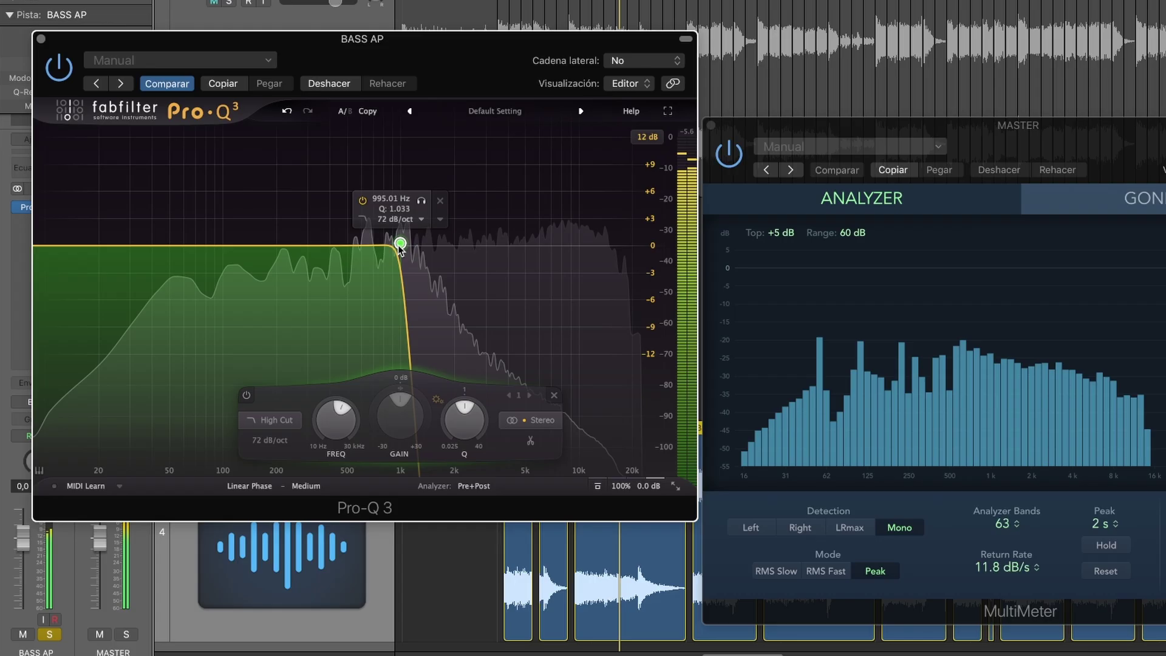
left_click_drag(400, 244, 274, 250)
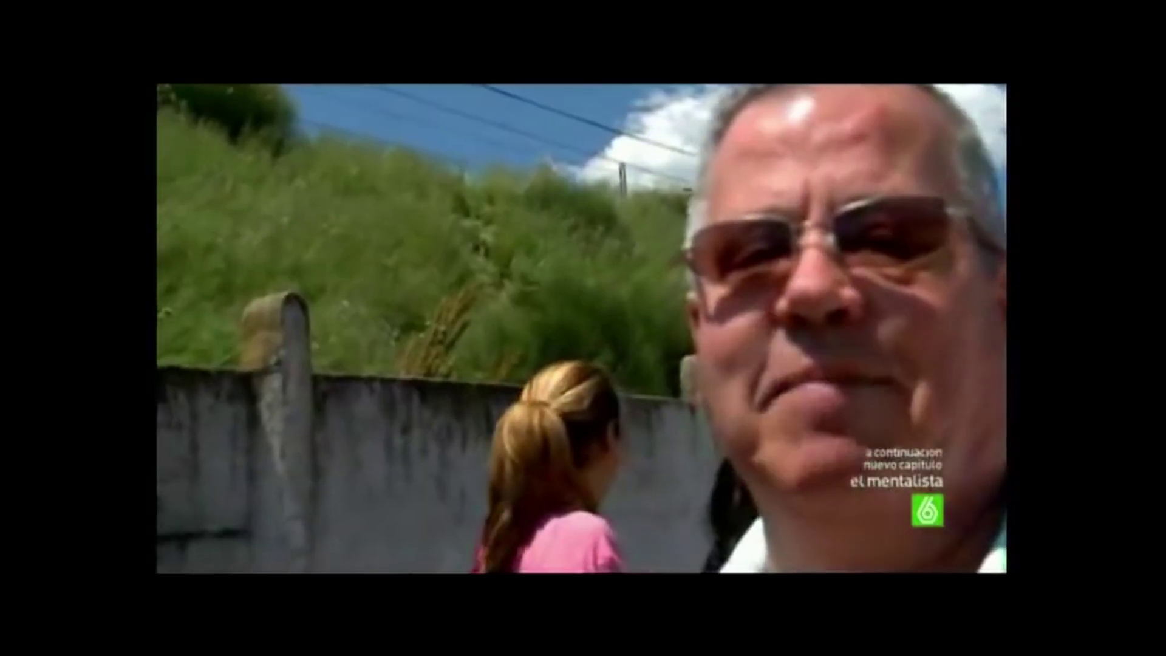
- Split the BASS AP regions at the snare hits on beat 3 of bars 41 to 44 and delete the snare portions
left_click(780, 521)
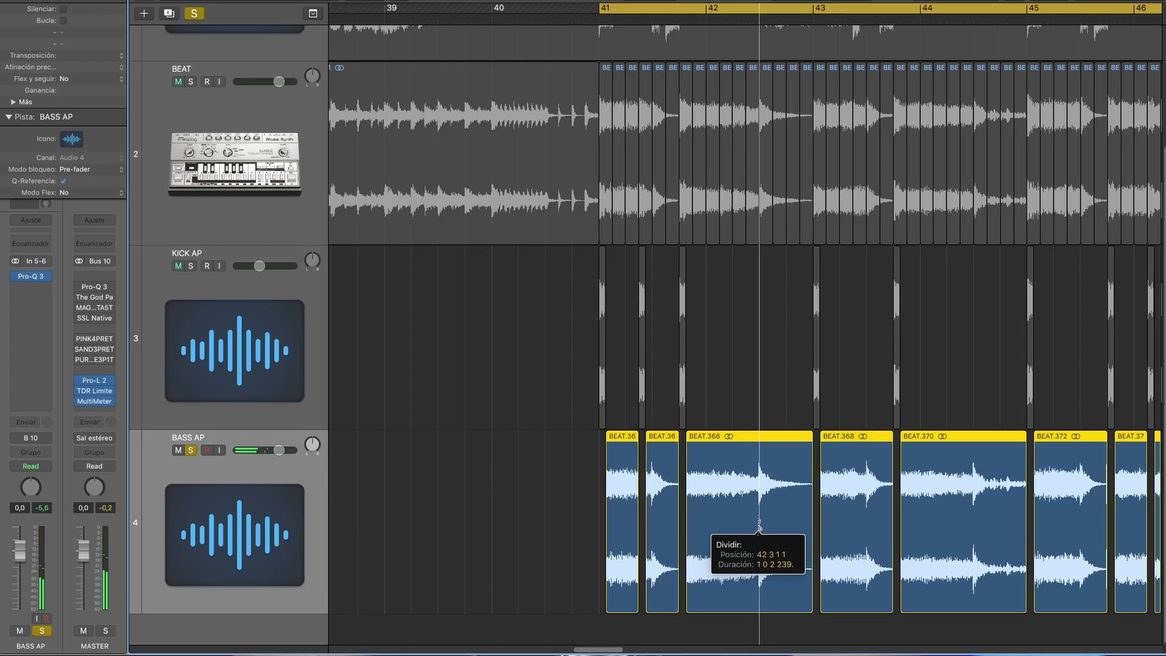
left_click(653, 518)
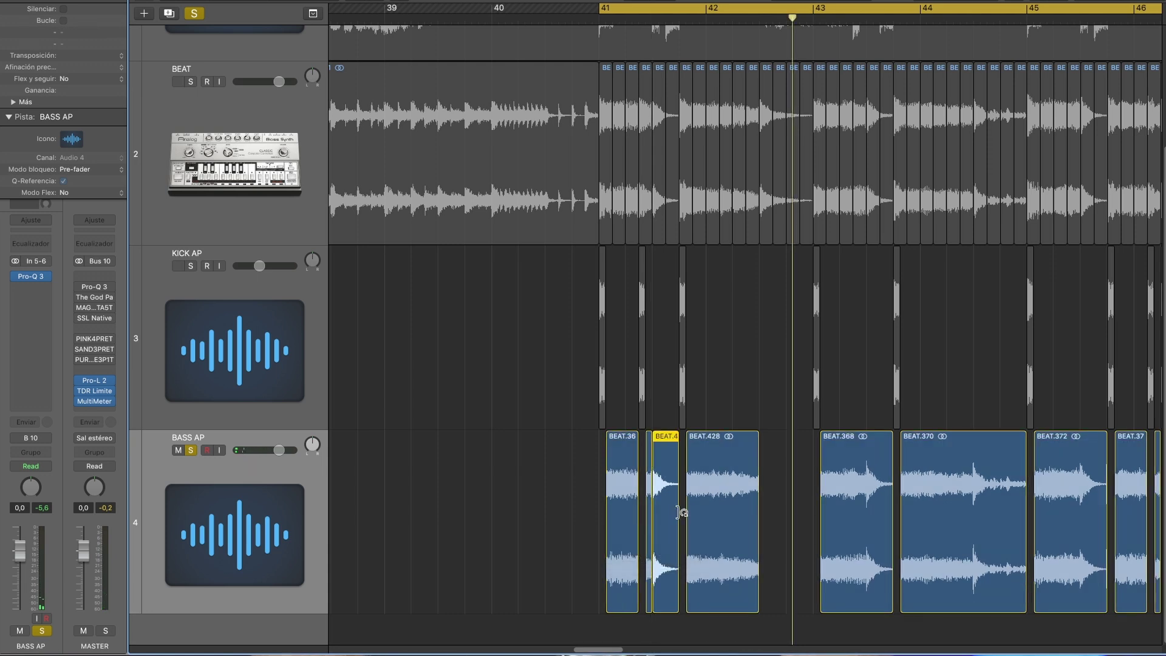
left_click(870, 522)
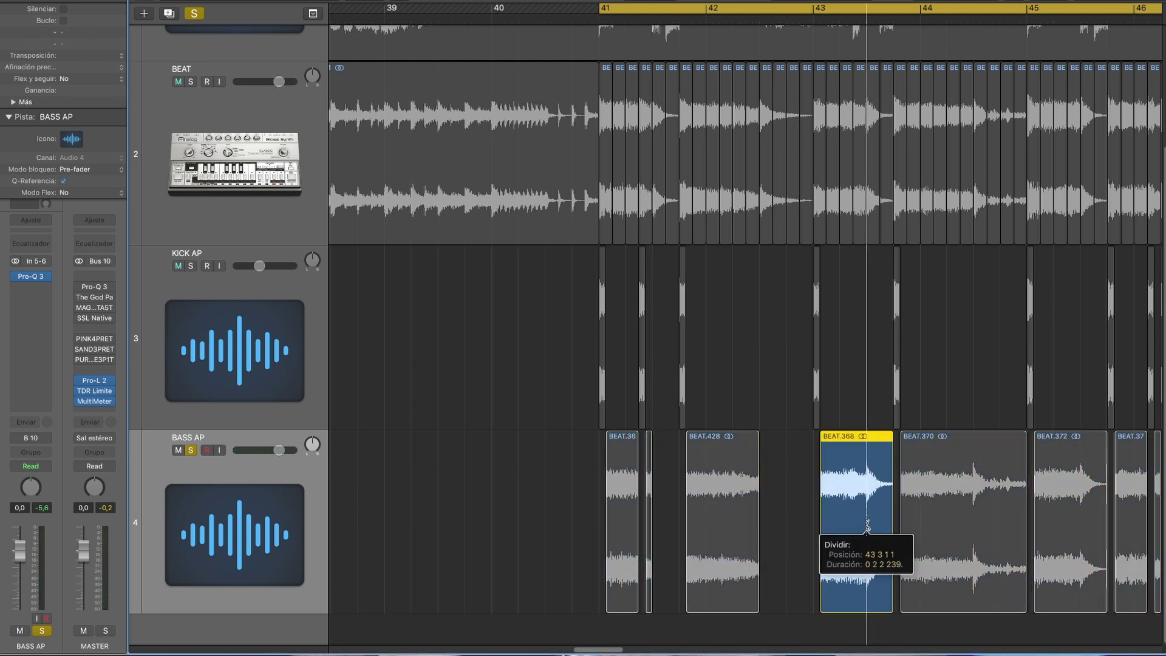
left_click(977, 513)
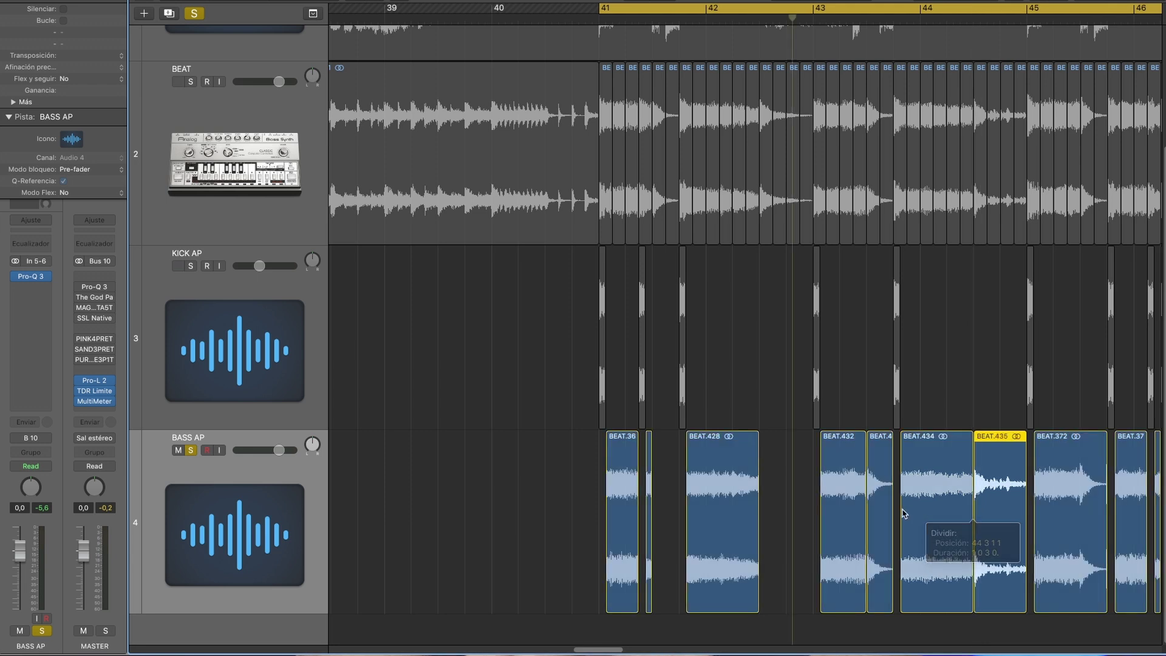
key("Delete")
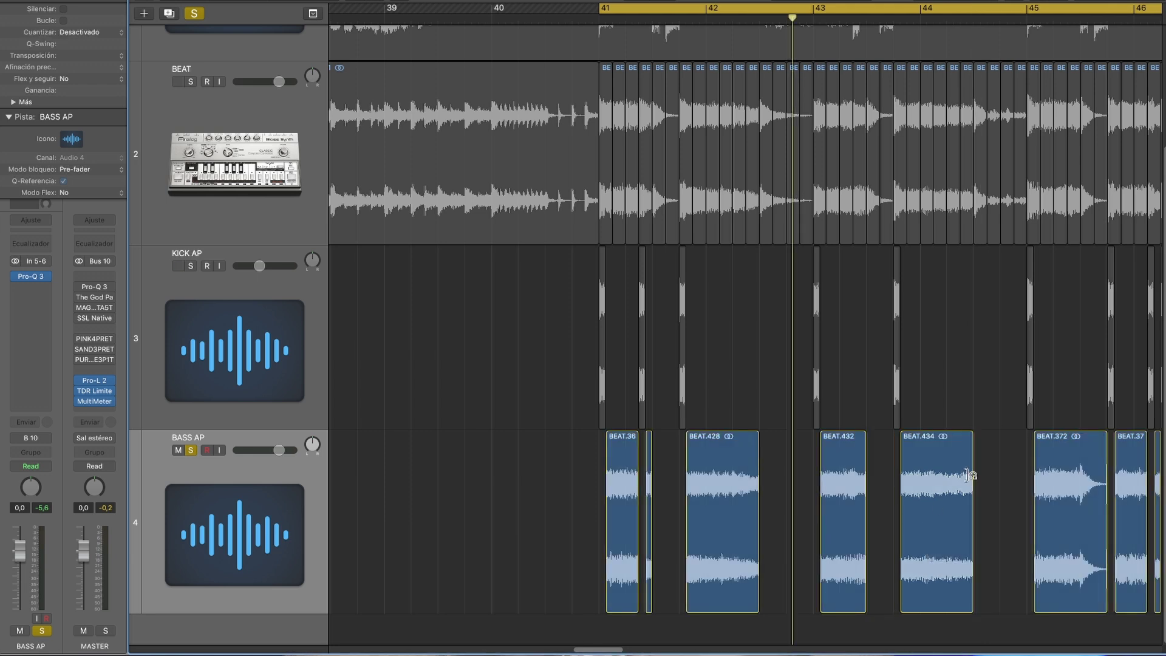
- Play the soloed BASS AP from bar 41 and audition the reference track 01 - Stay around bar 99 in the other project
scroll(736, 299, "right", 5)
scroll(543, 147, "left", 2)
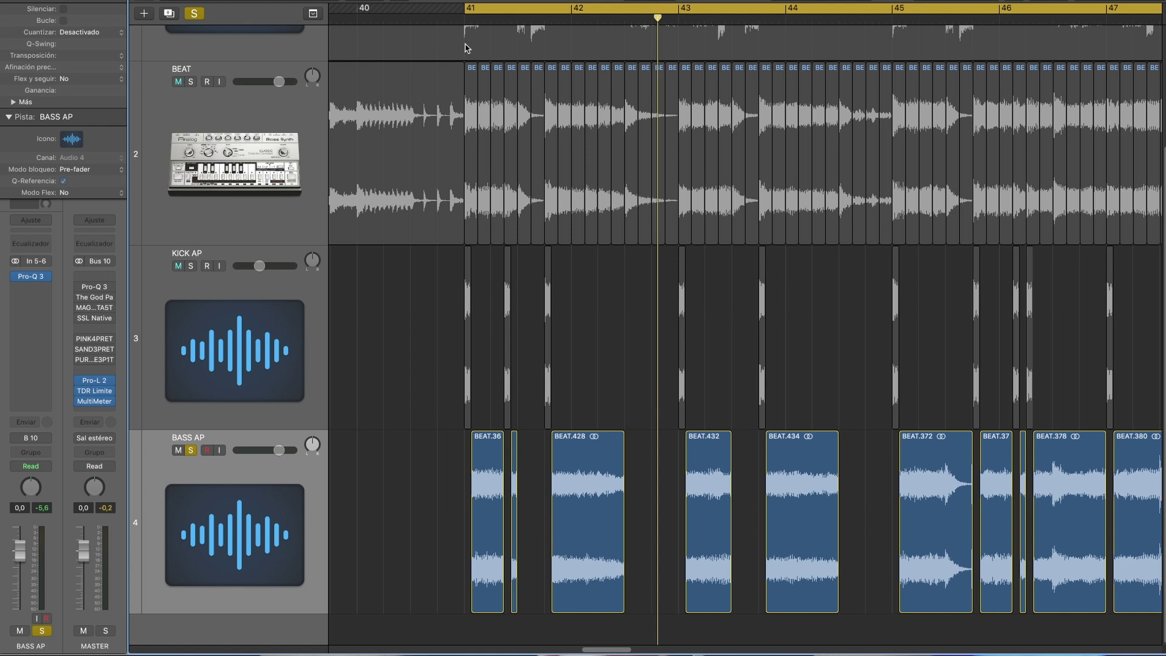
scroll(688, 295, "right", 3)
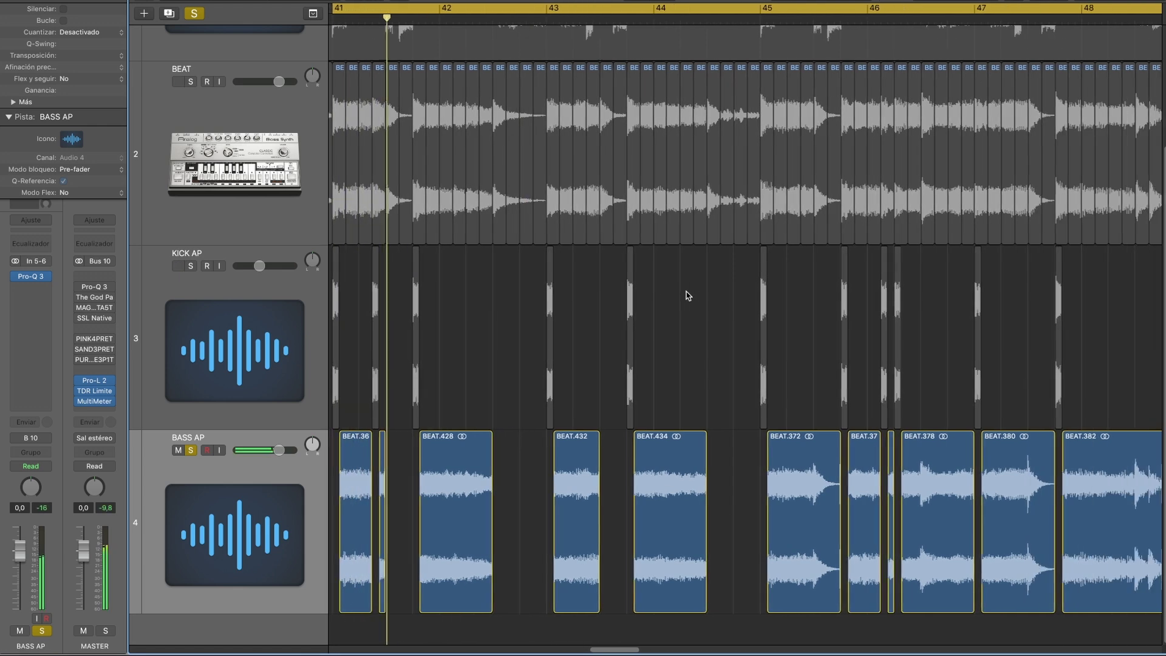
scroll(689, 296, "right", 2)
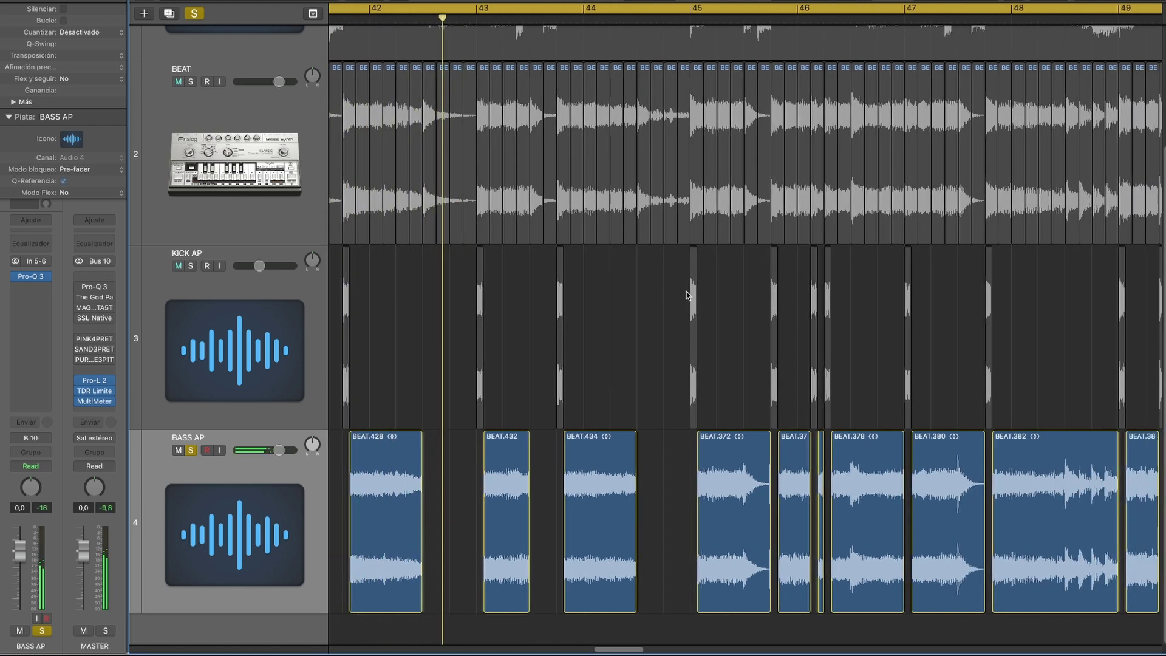
scroll(687, 296, "right", 2)
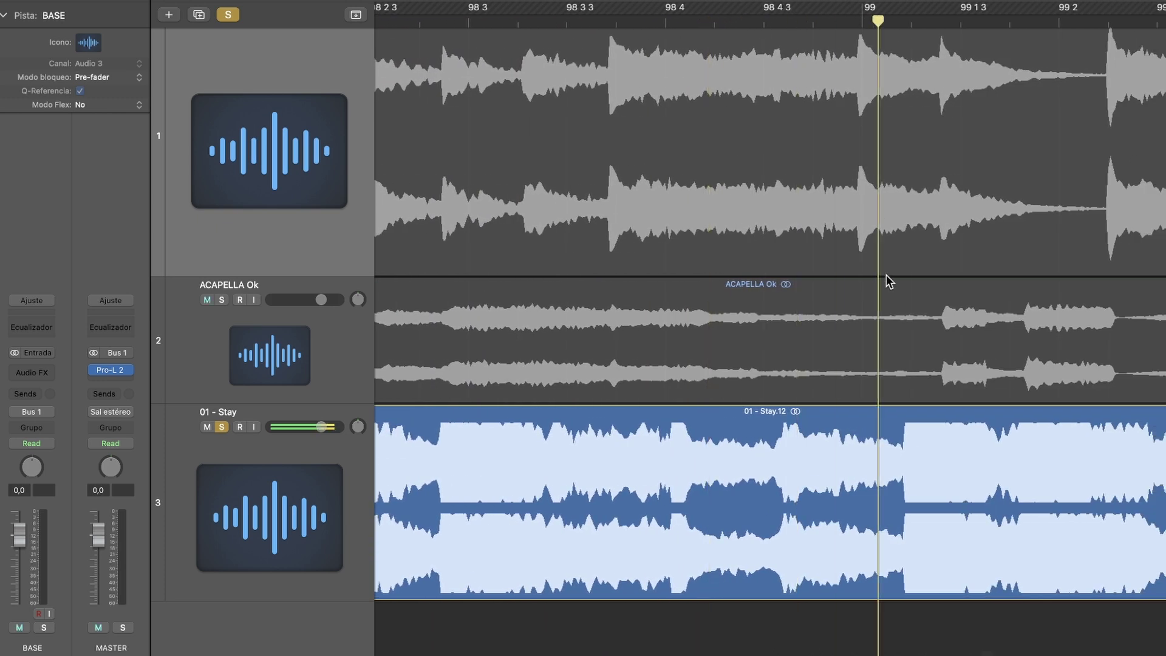
left_click_drag(817, 9, 1029, 9)
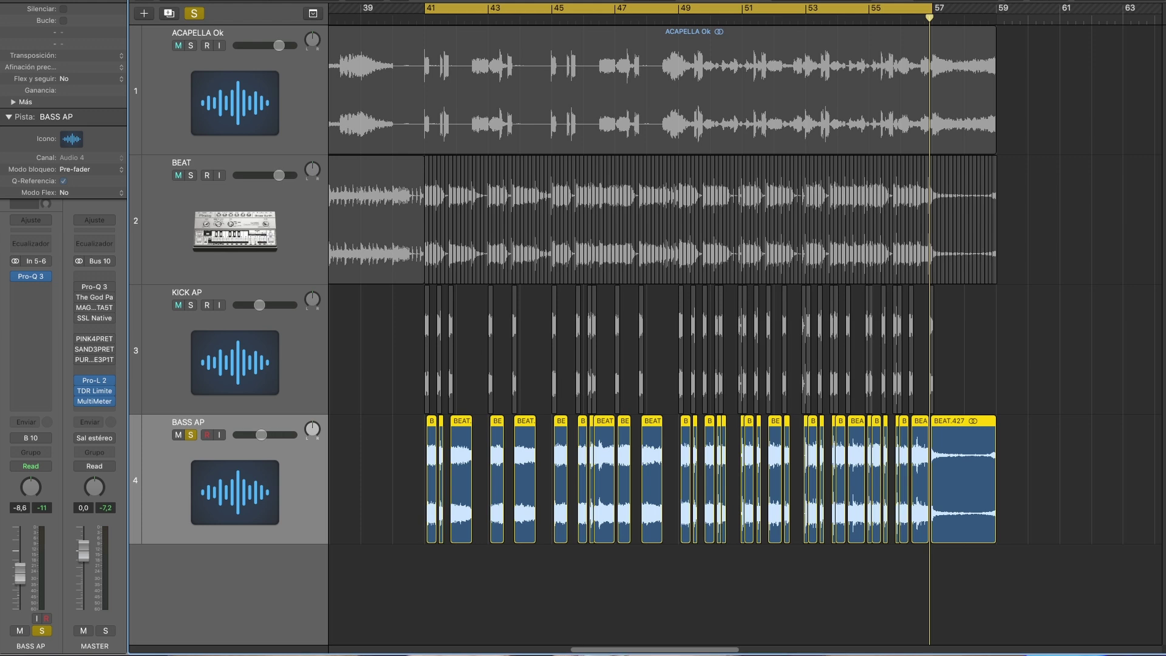
- Open the MultiMeter on the MASTER channel to check the bass level
left_click(94, 404)
left_click_drag(918, 242, 938, 188)
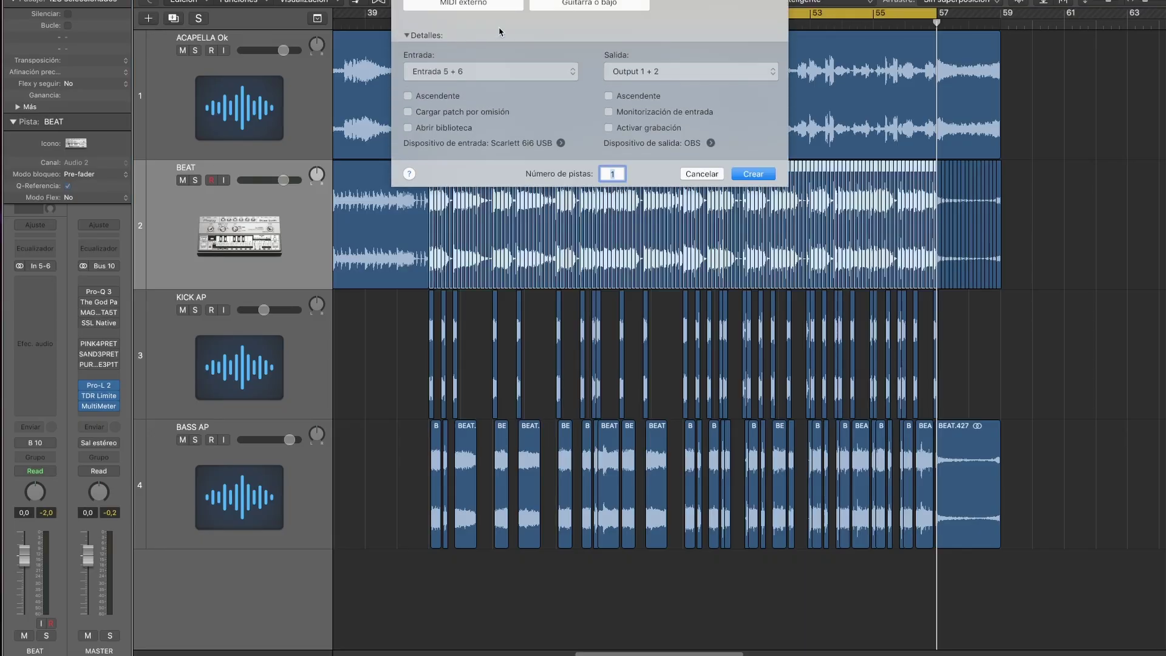
- Create one new audio track named SNARE AP and route its output to Bus 10
left_click(754, 175)
left_click(54, 167)
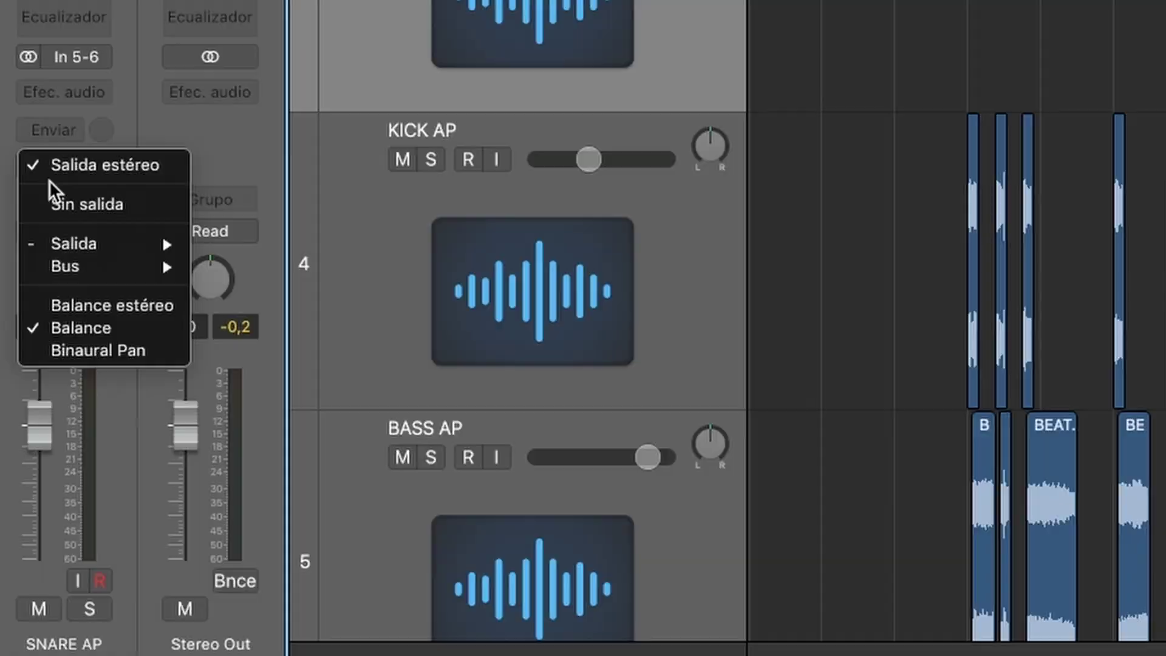
mouse_move(65, 266)
left_click(383, 236)
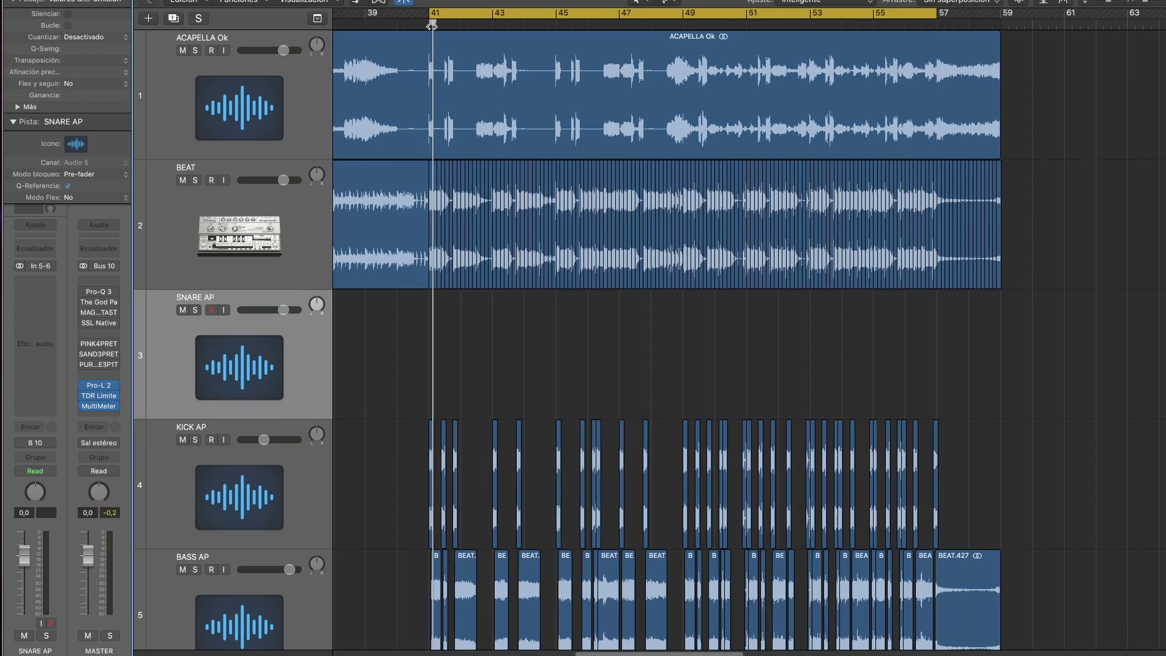
- Solo and play BEAT from bar 41, select its snare-hit regions such as BEAT.11, BEAT.27 and BEAT.43, and copy them onto SNARE AP
key("super+Right")
key("super+Right")
key("super+Right")
key("ctrl+s")
key("space")
left_click(571, 223)
left_click(757, 225, "shift")
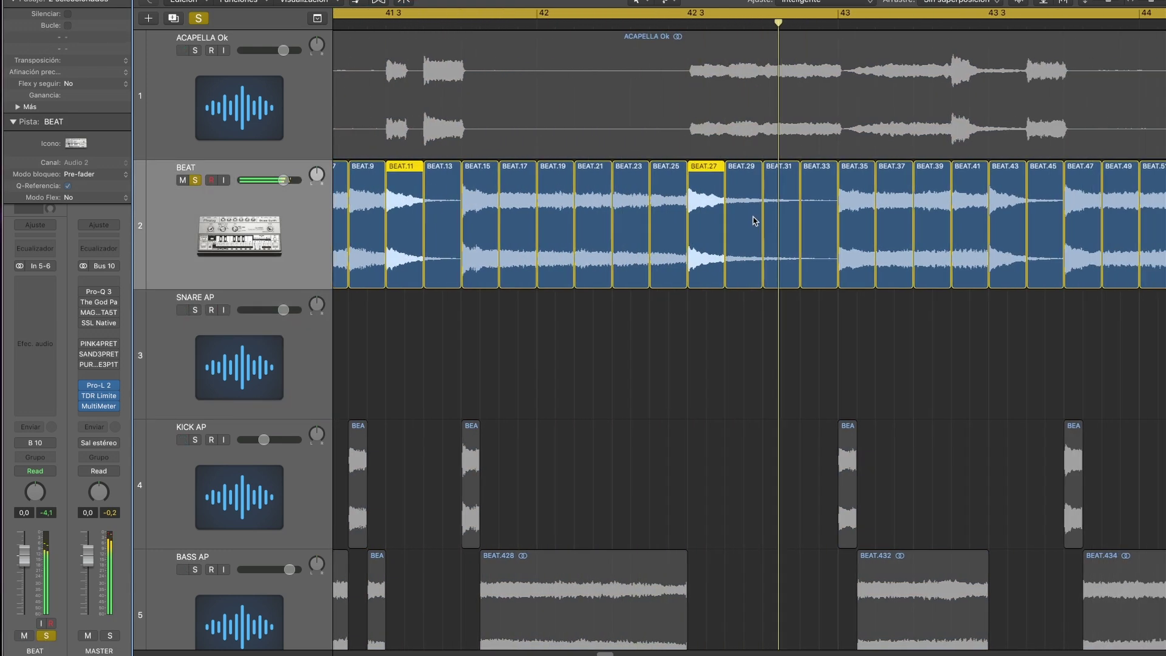
left_click(678, 240, "shift")
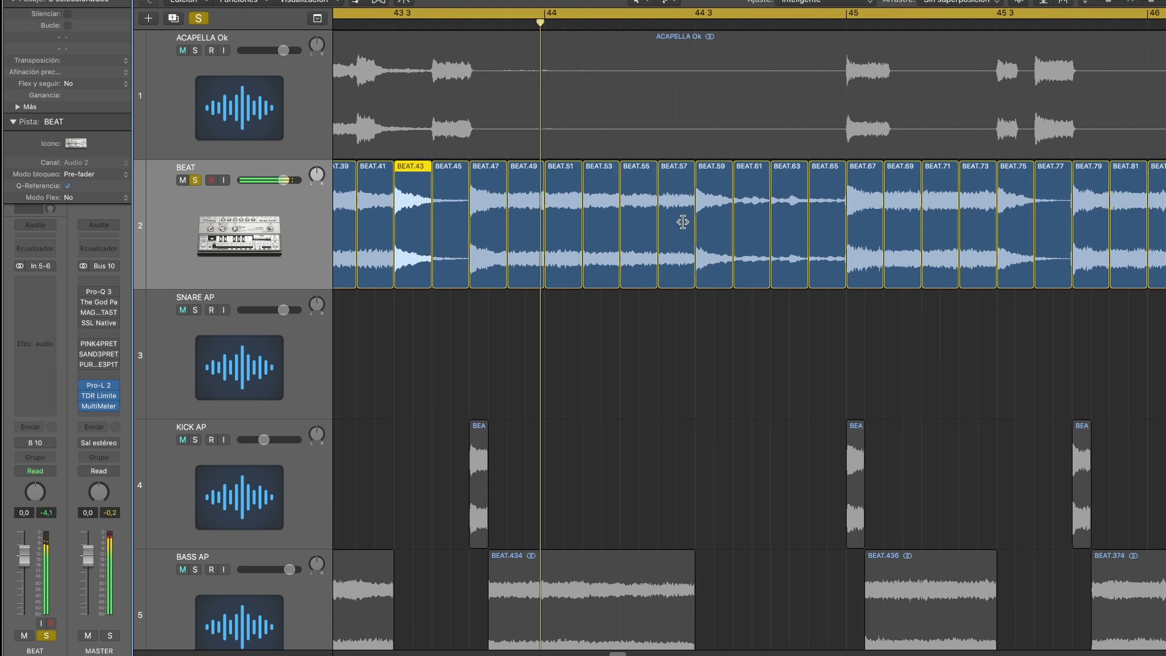
left_click(691, 233, "shift")
left_click_drag(528, 164, 528, 298)
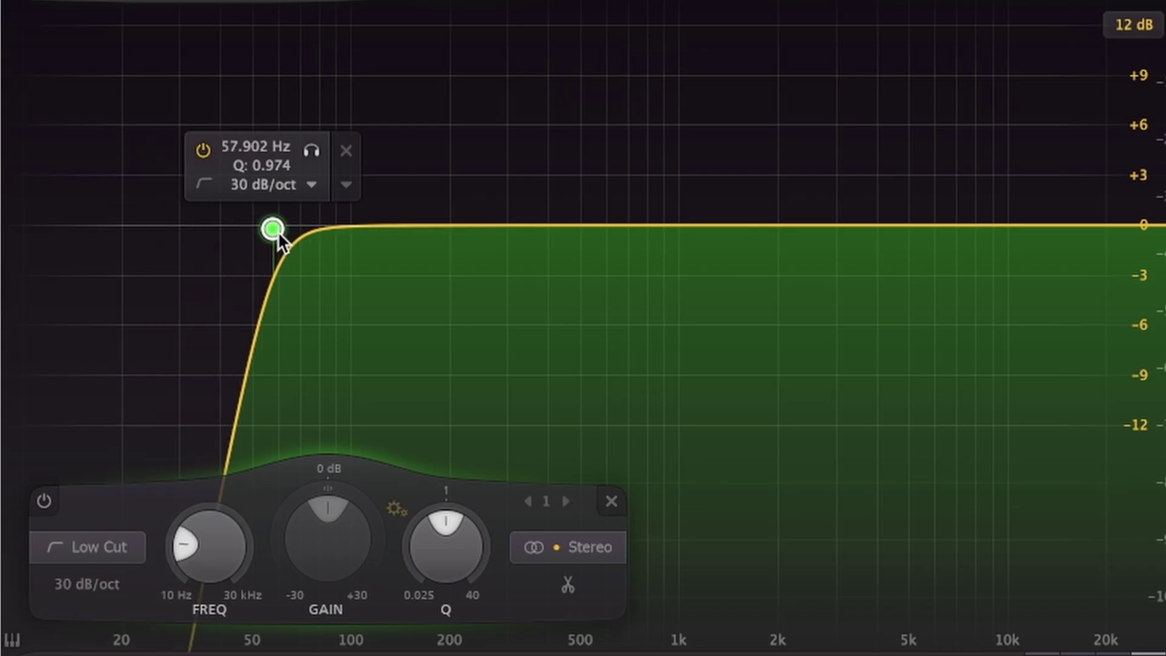
- In the snare's Pro-Q 3, raise the 30 dB/oct low cut to about 150 Hz and add a high cut at about 430 Hz
left_click_drag(275, 231, 409, 229)
left_click(1104, 230)
left_click_drag(1104, 230, 558, 222)
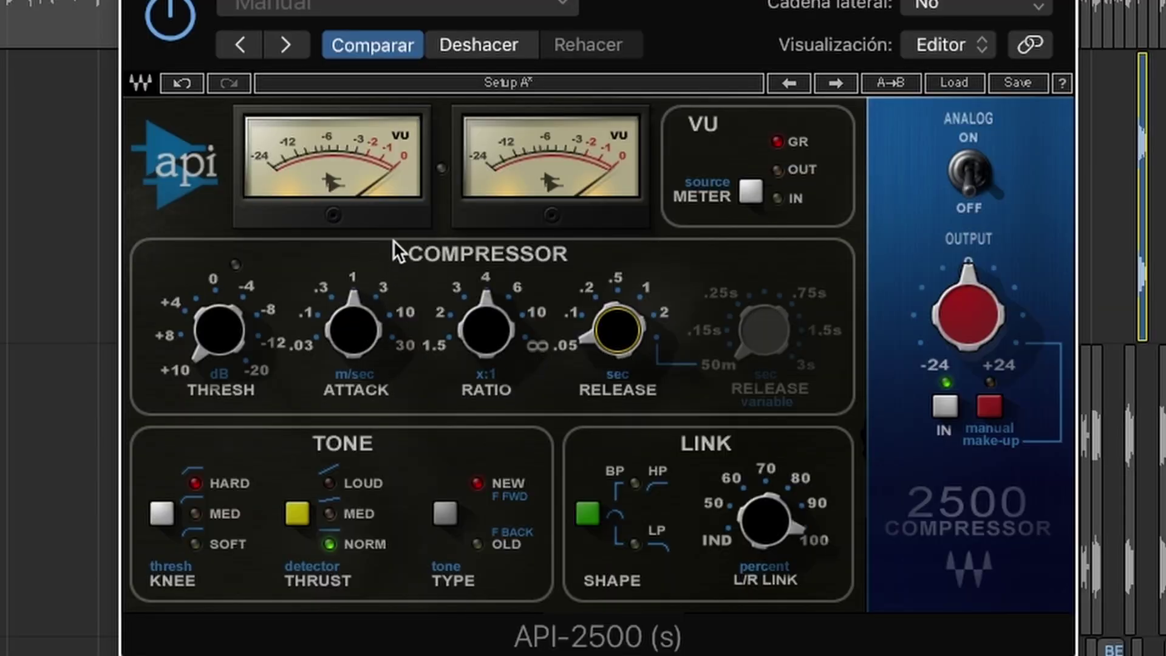
- On the snare's API-2500, set the attack to 3 ms and lower the threshold
left_click(353, 331)
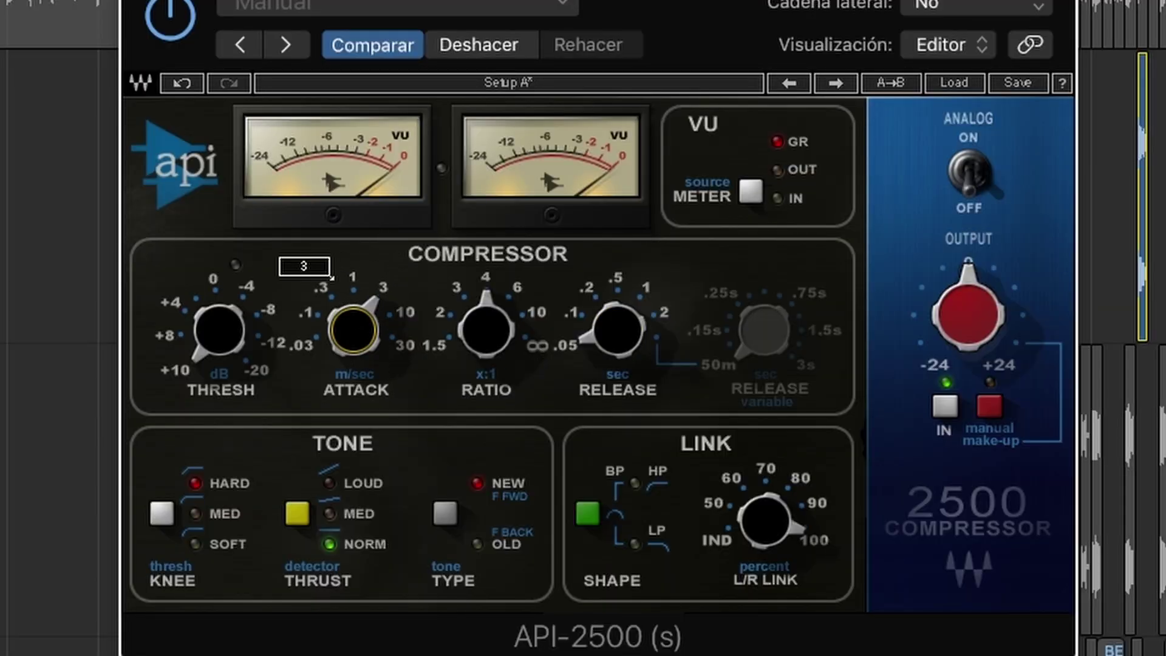
left_click_drag(219, 331, 219, 319)
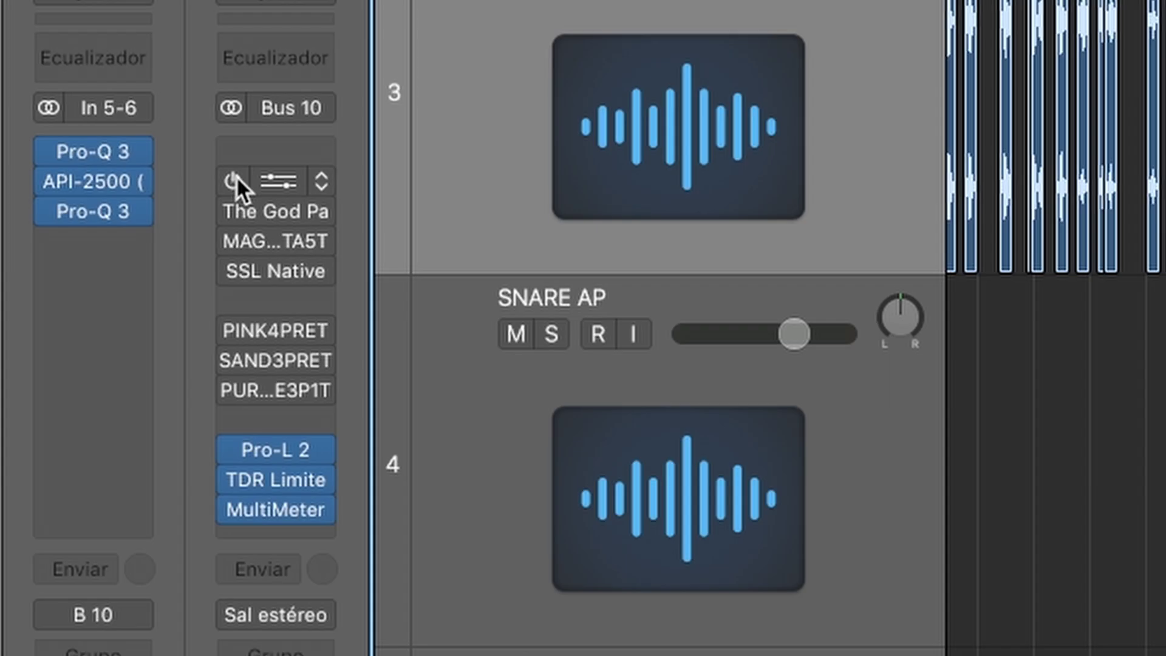
- Enable the bypassed MASTER plug-ins from Pro-Q 3 down to PUR...E3P1T
left_click_drag(167, 104, 160, 267)
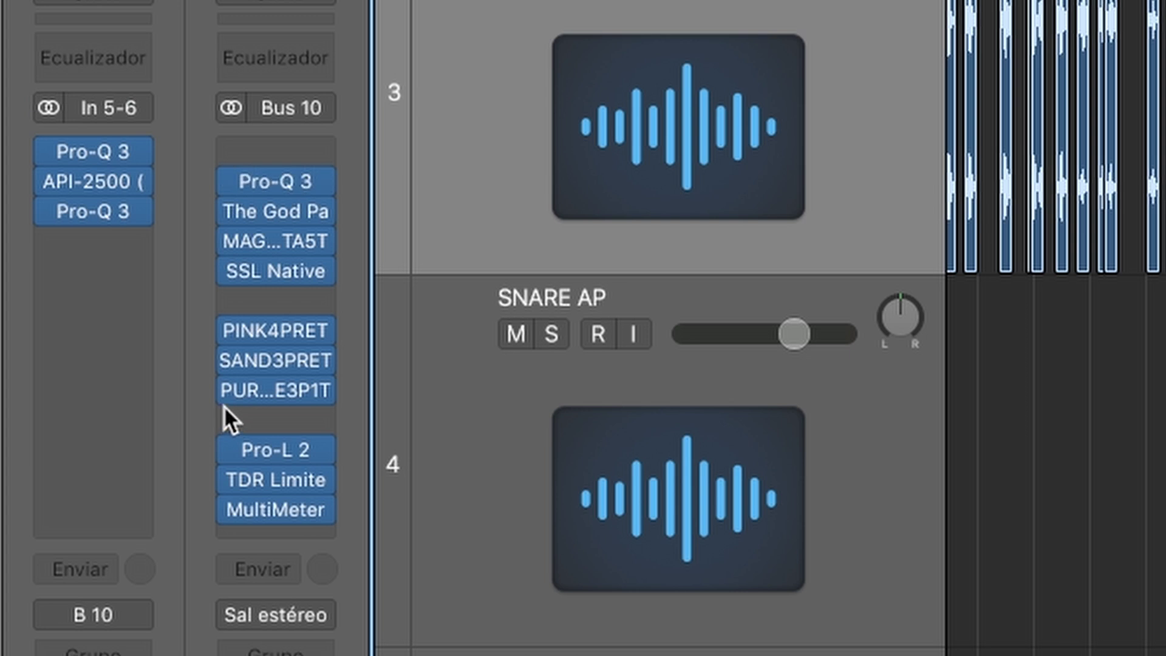